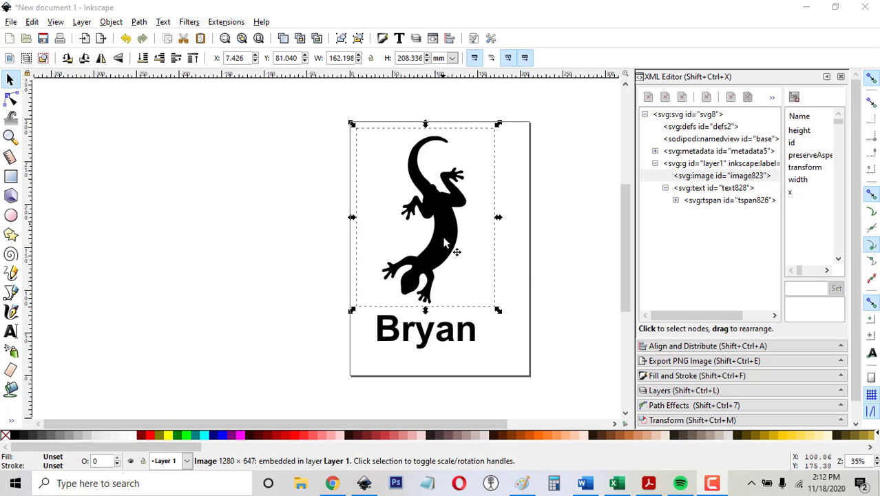
- With the gecko image placed above the name text, switch to the Node tool
click(11, 99)
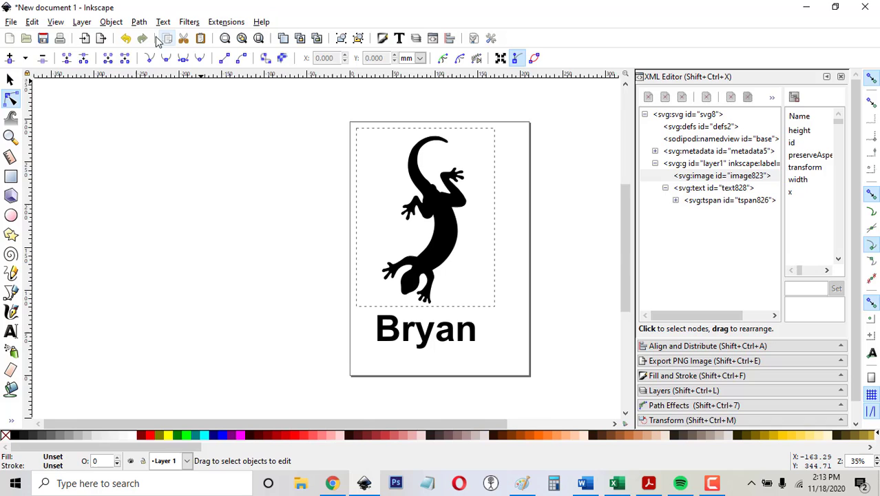
- Trace the gecko bitmap into a vector path with Remove background and Live Preview enabled
click(140, 22)
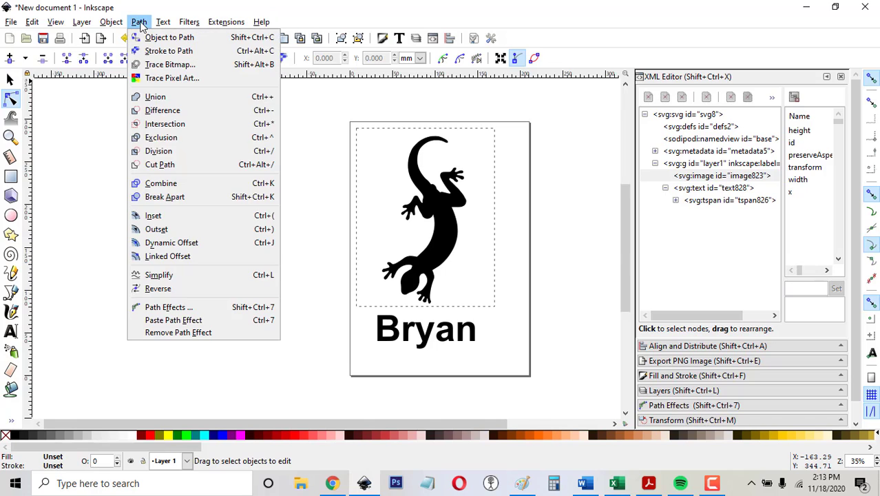
click(157, 64)
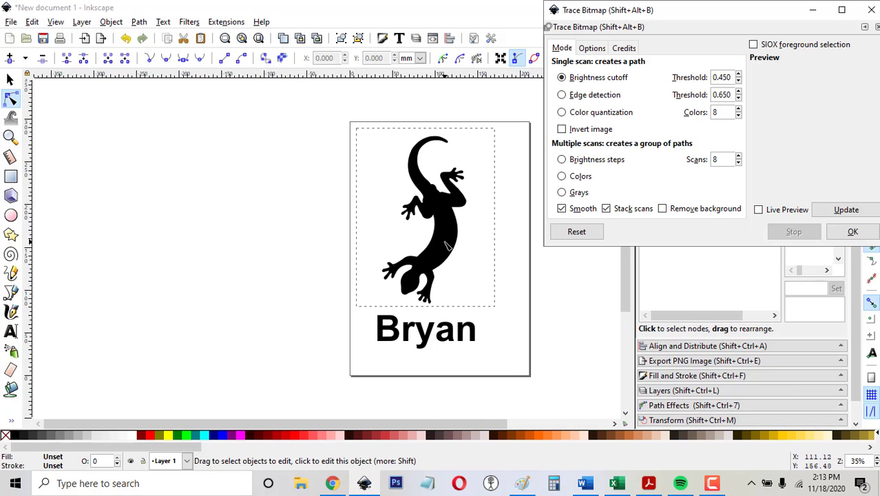
click(662, 209)
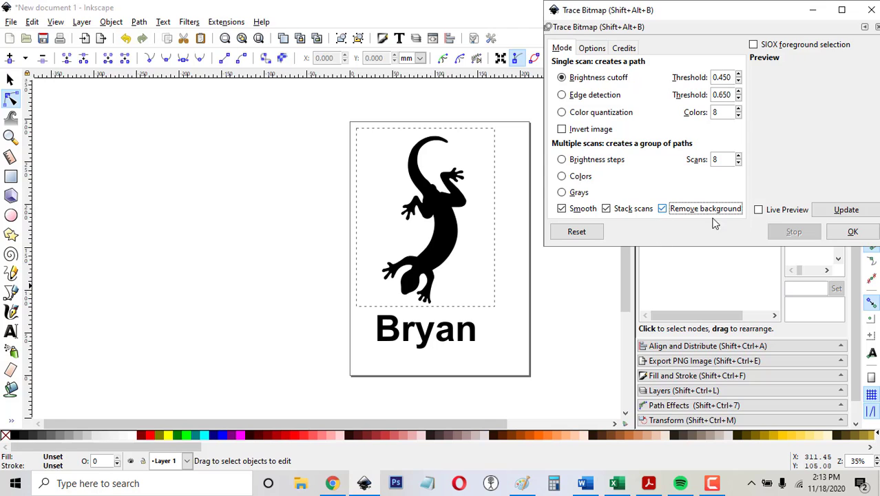
click(758, 210)
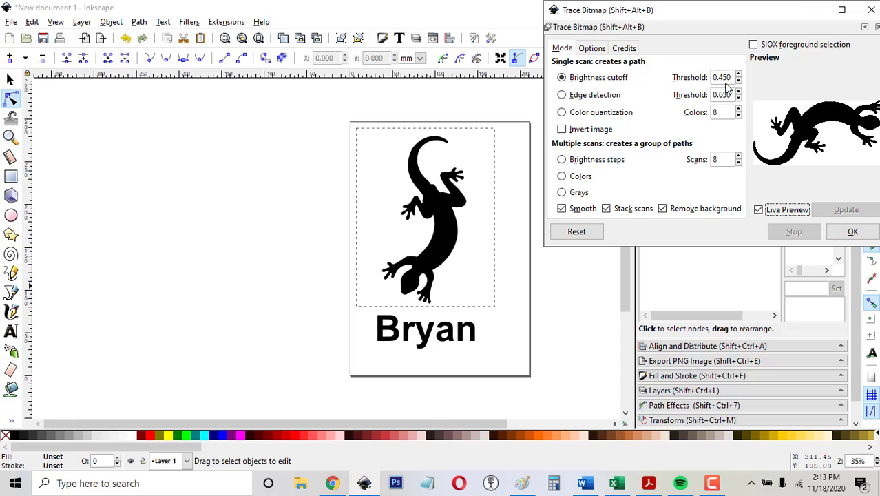
click(851, 235)
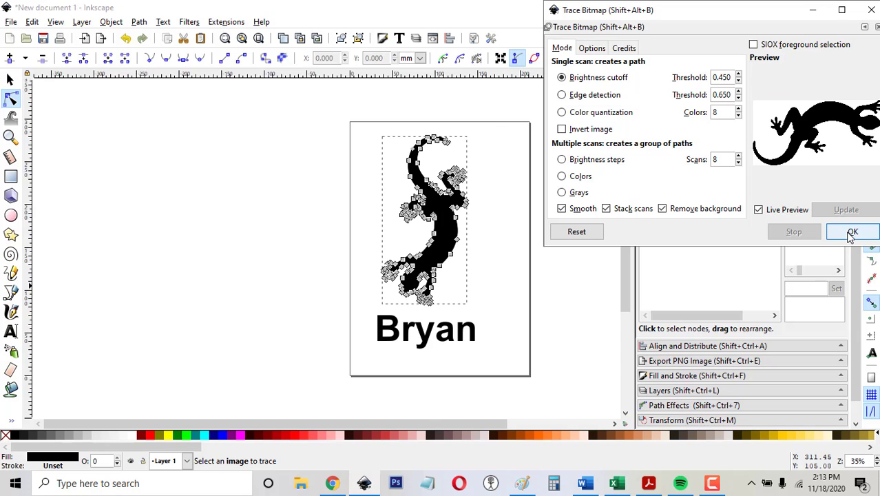
click(871, 9)
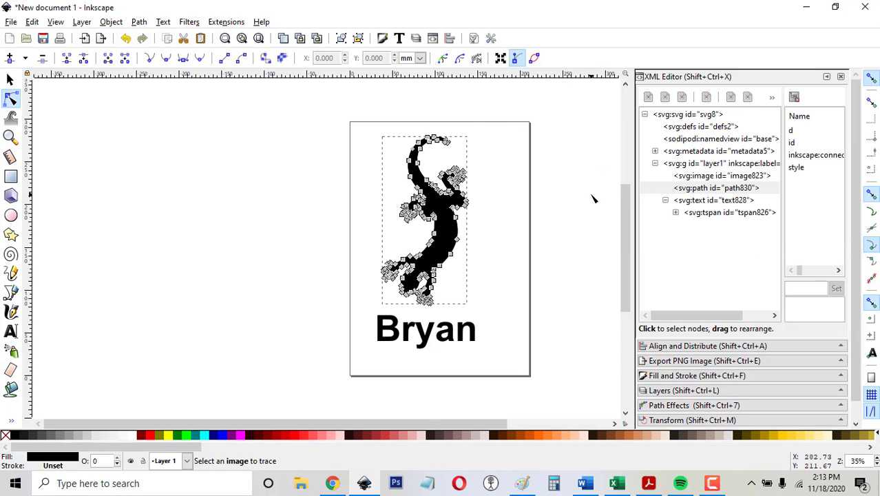
- Move the traced gecko aside to reveal and identify the original bitmap
key(s)
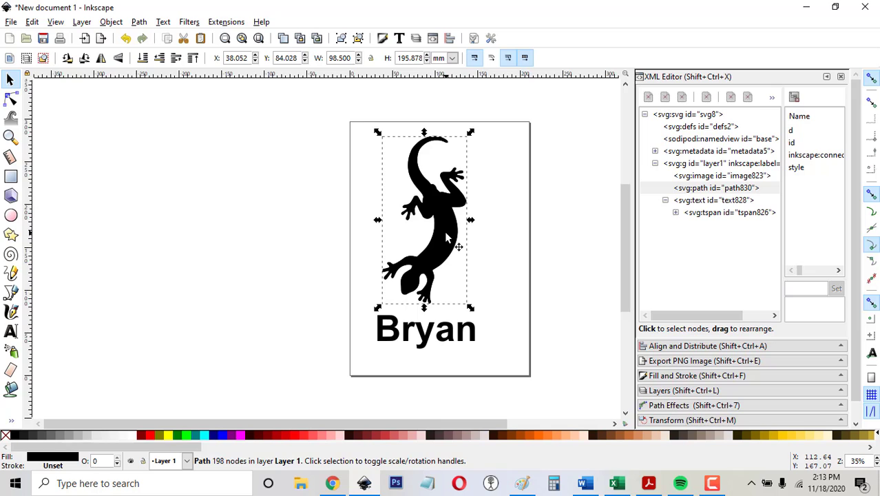
drag(445, 231, 371, 229)
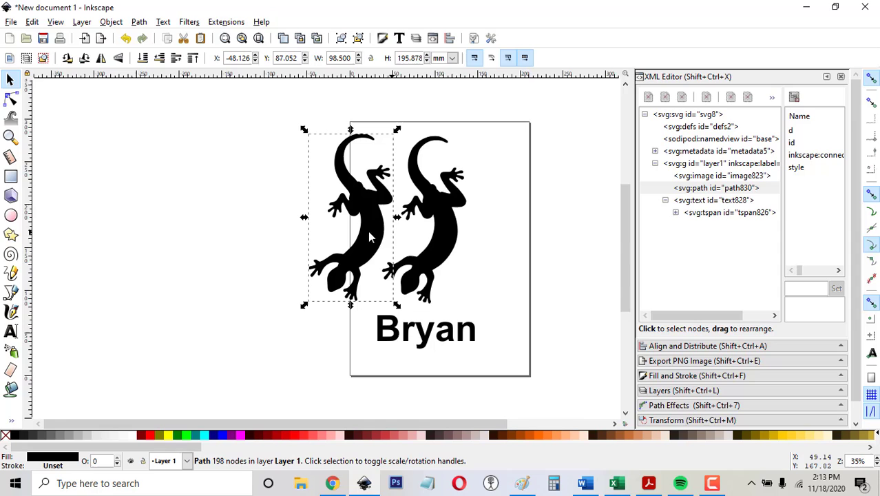
click(11, 98)
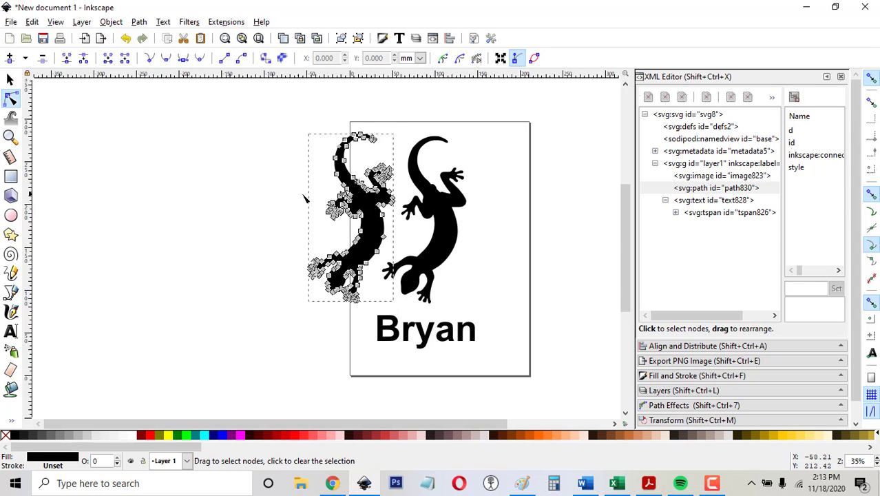
click(451, 227)
click(377, 229)
click(15, 81)
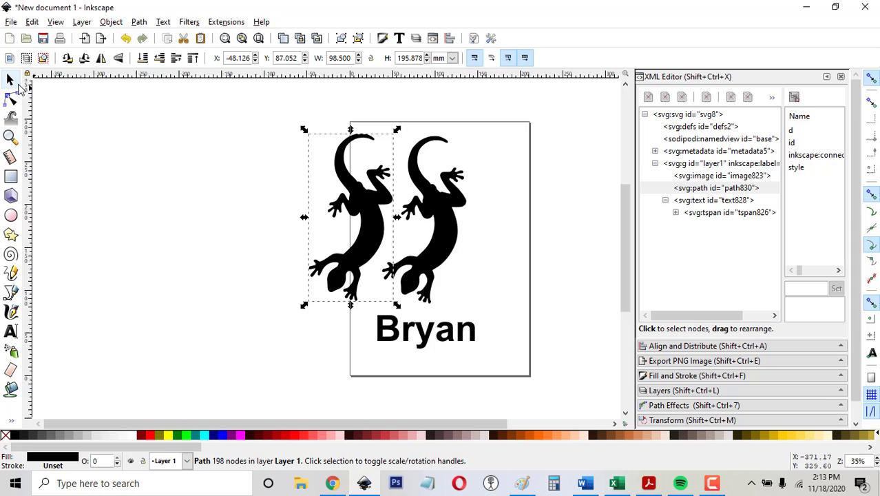
- Delete the original gecko bitmap and move the traced path back above the name
click(463, 248)
key(Delete)
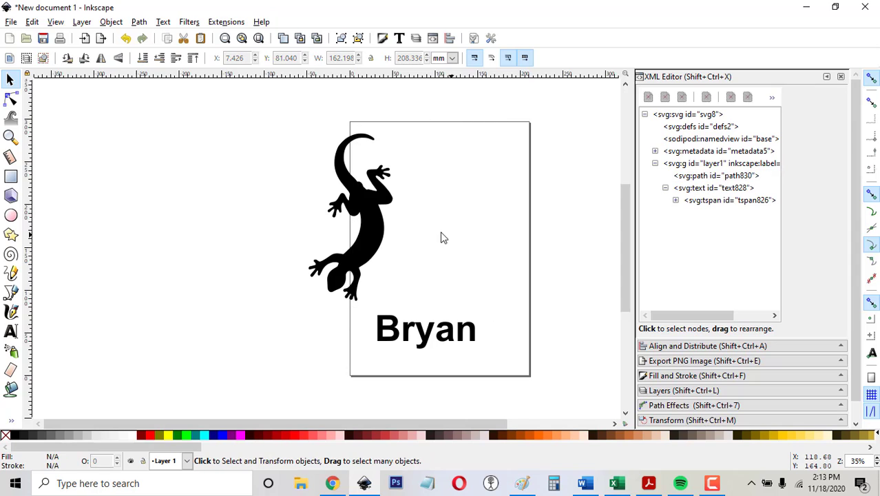
drag(375, 243, 447, 242)
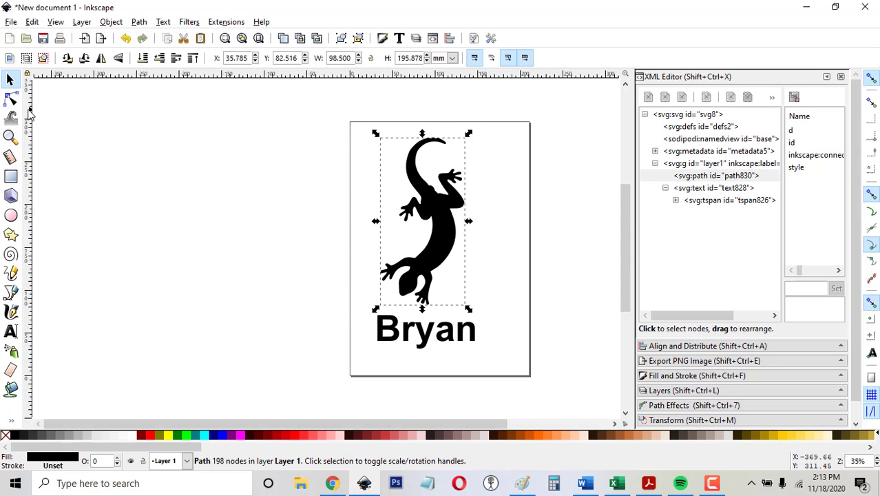
click(10, 99)
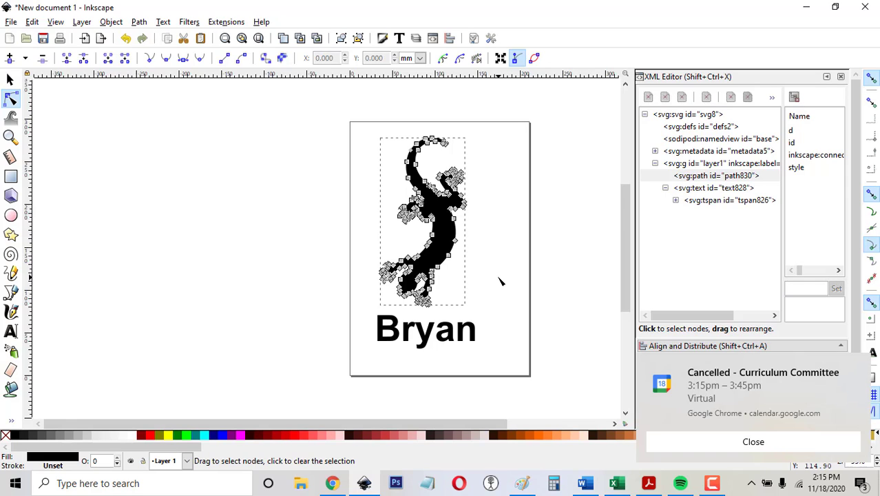
- Dismiss the notification, then give the gecko path no fill and a red stroke
click(857, 365)
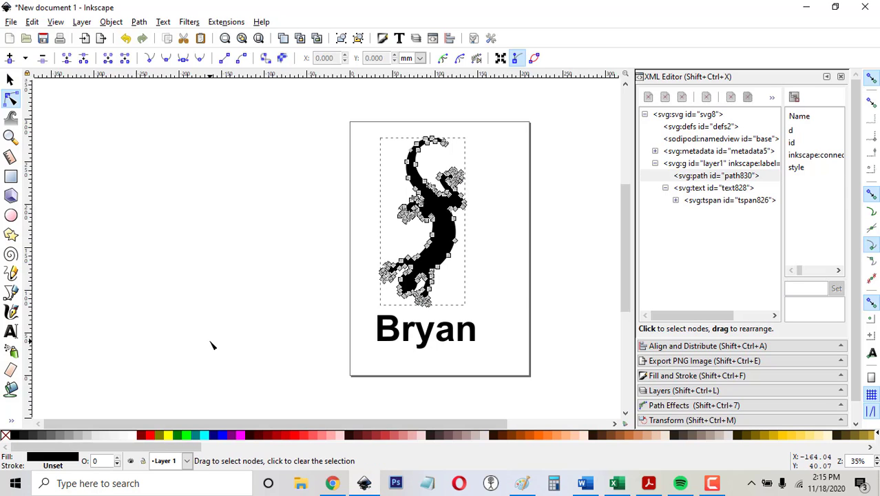
click(6, 435)
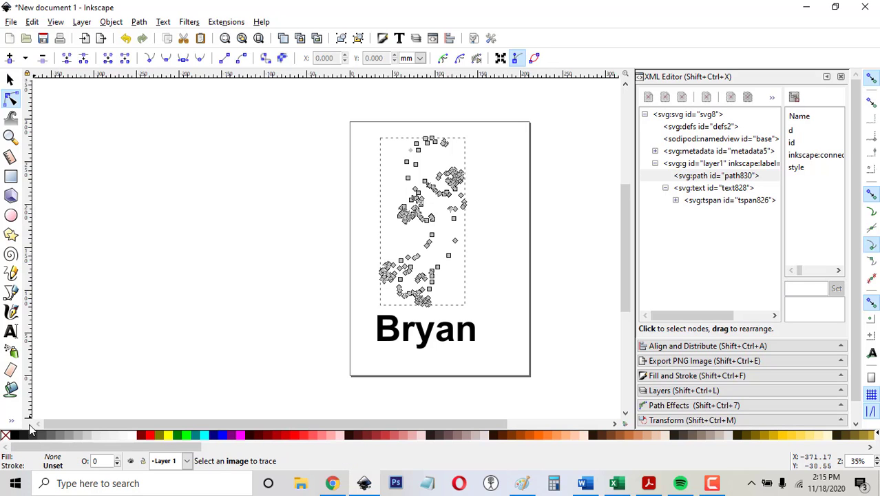
shift+click(150, 439)
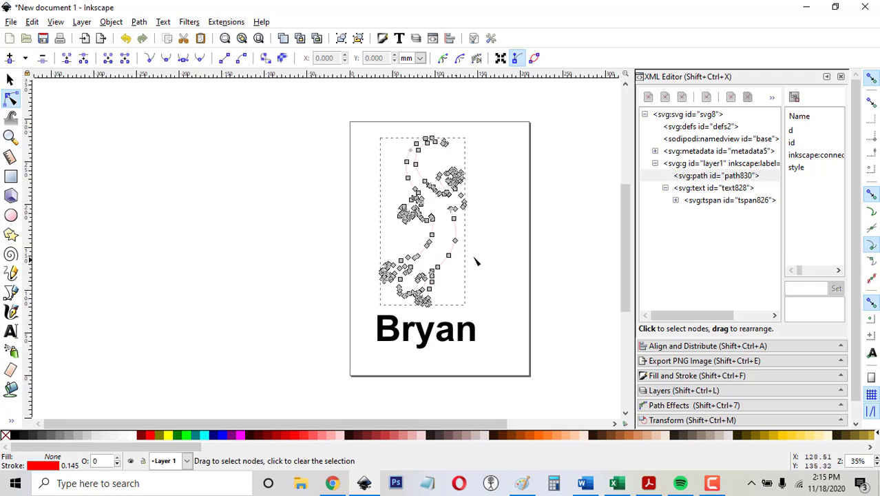
click(692, 376)
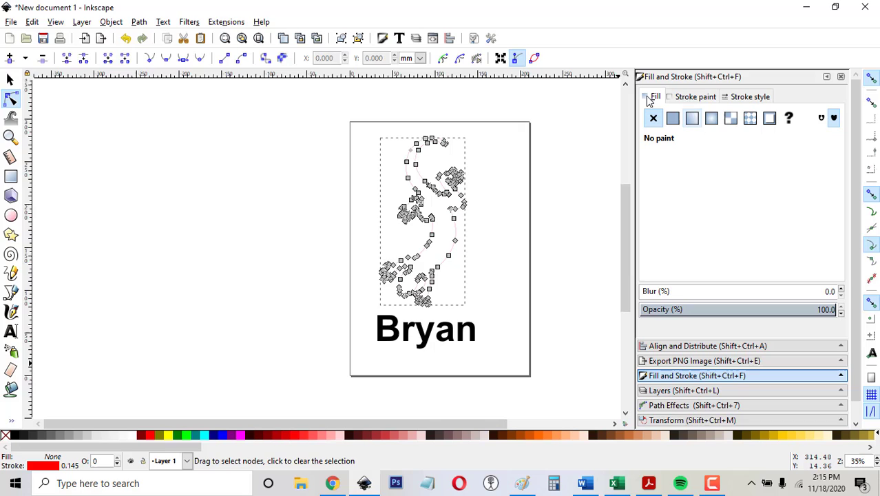
- Increase the gecko outline's stroke width from 0.745 to 0.845 mm in Stroke style
click(692, 98)
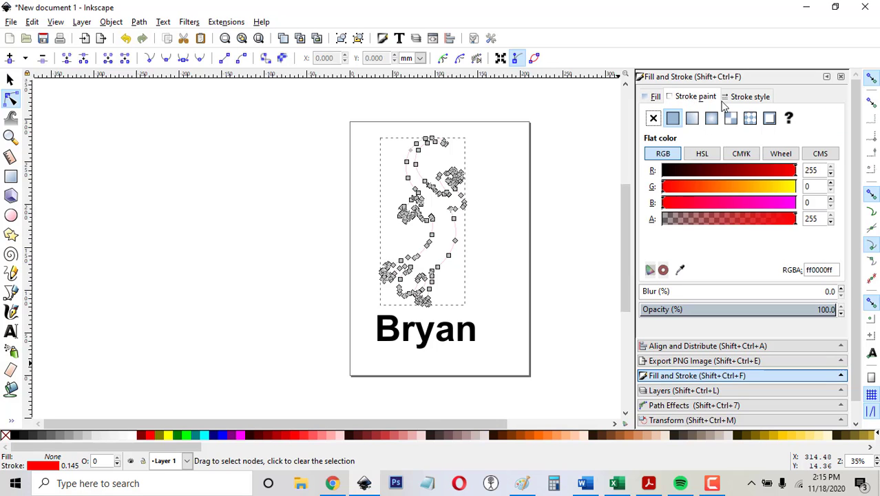
click(741, 99)
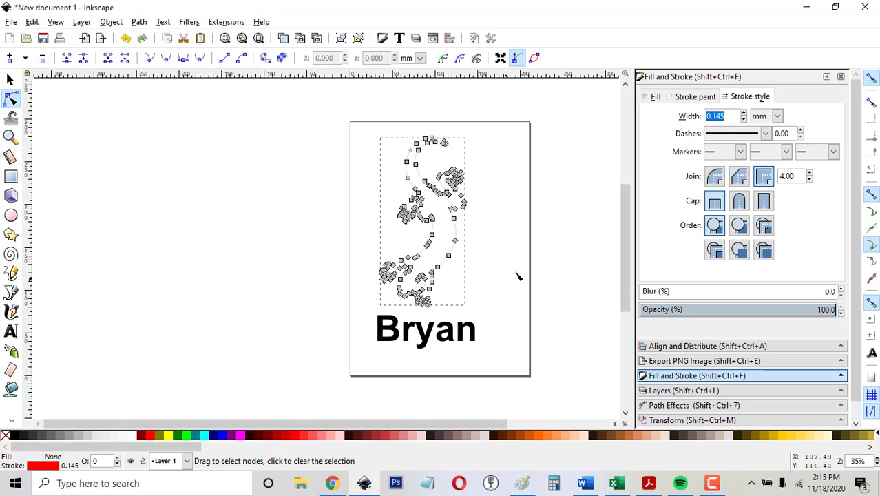
click(743, 114)
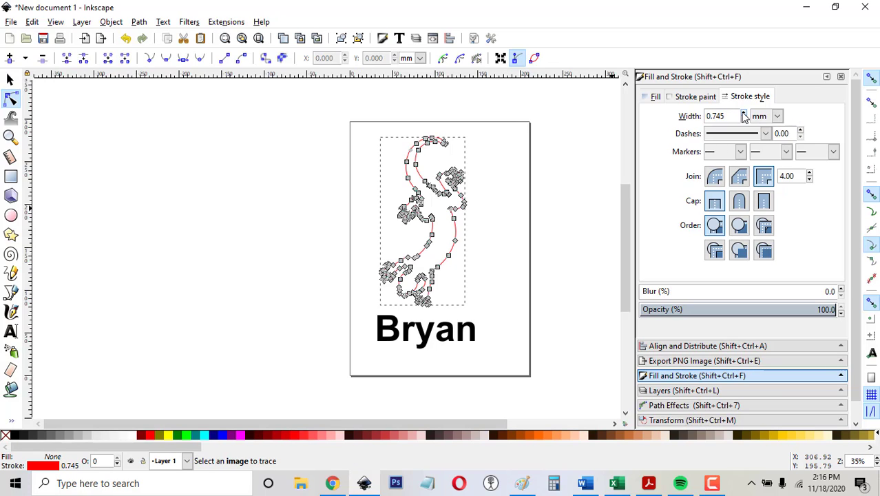
click(743, 113)
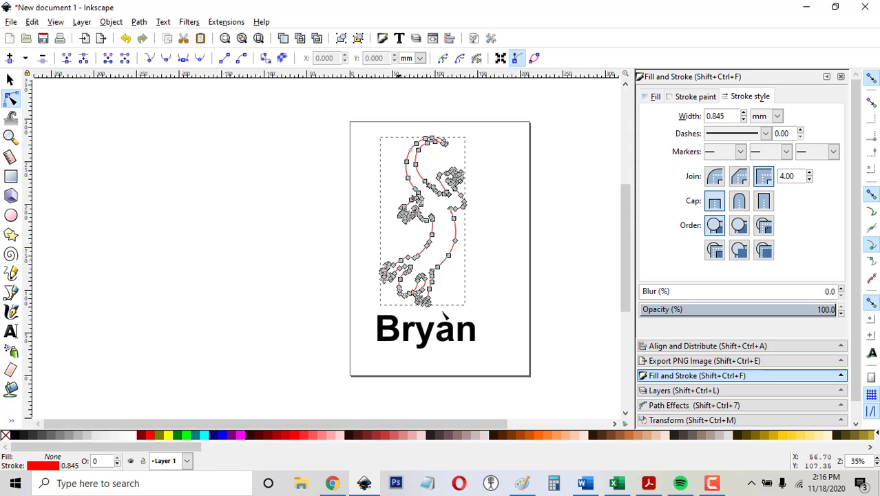
- Refill the gecko black, remove its red stroke, and undo a test duplicate copy
click(15, 435)
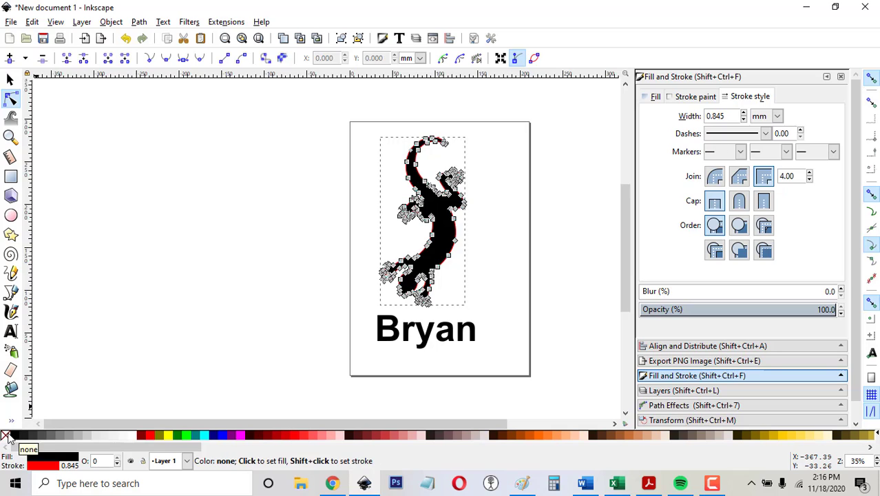
shift+click(6, 436)
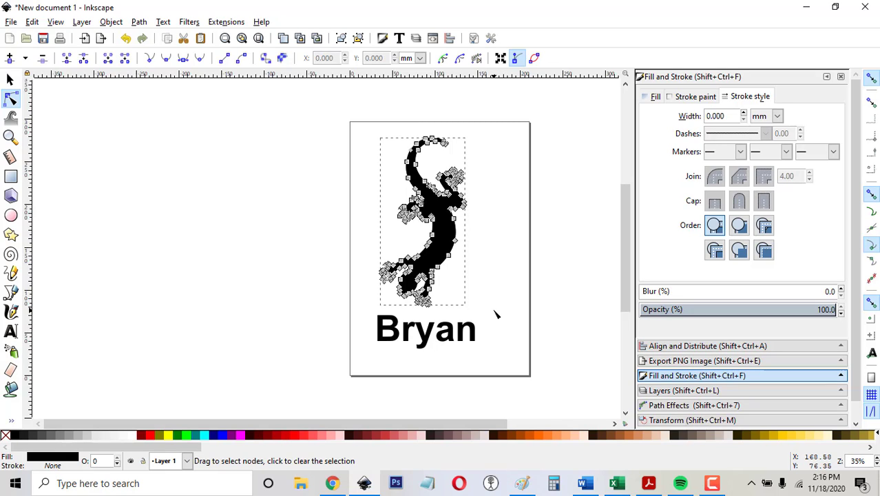
key(s)
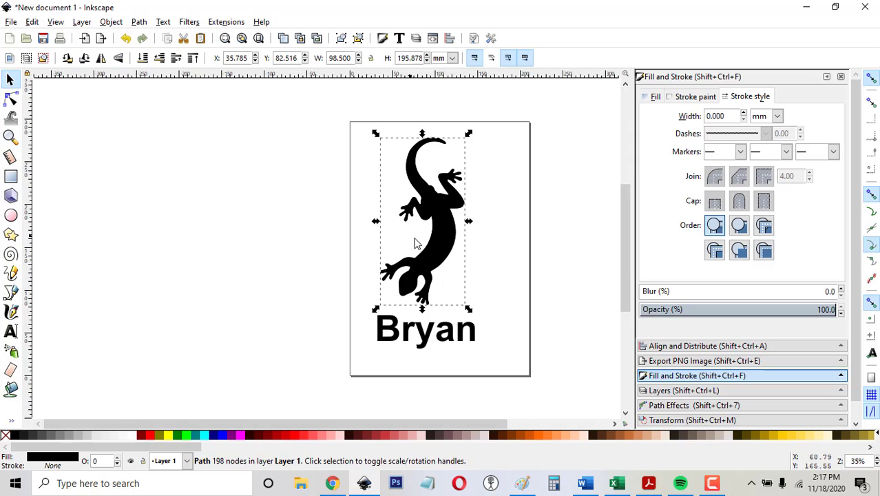
key(ctrl+d)
drag(415, 242, 372, 246)
key(n)
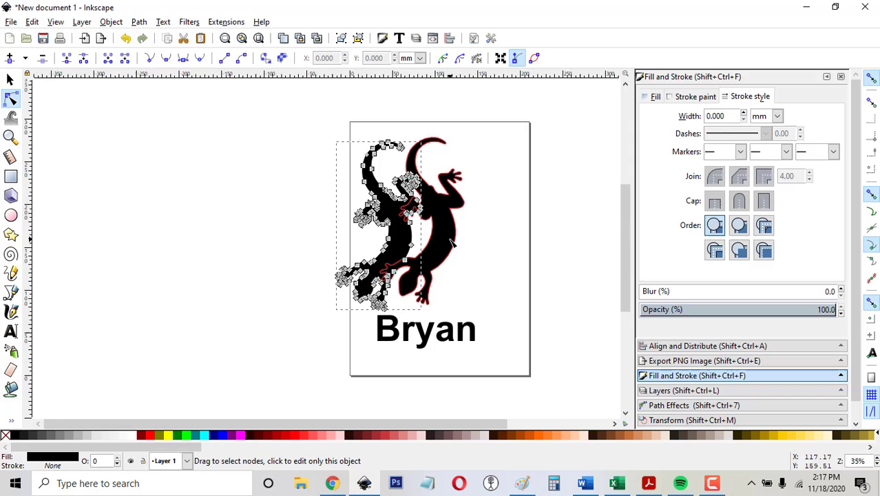
click(11, 80)
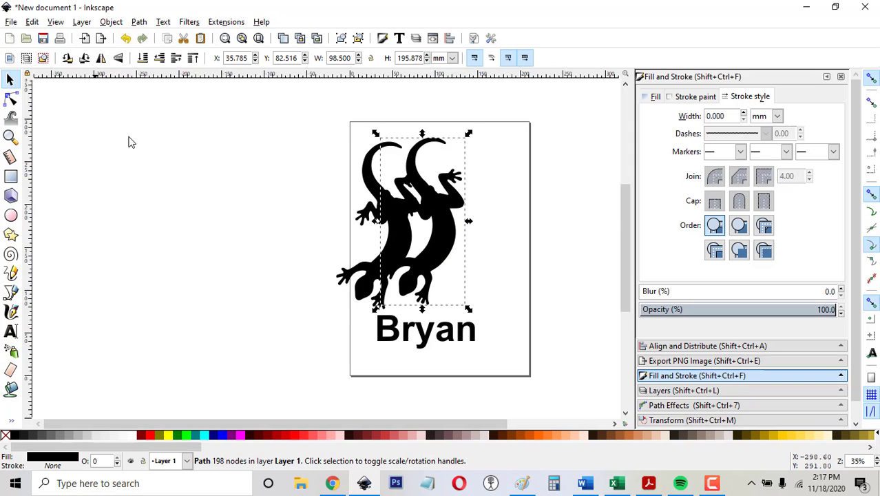
key(ctrl+z)
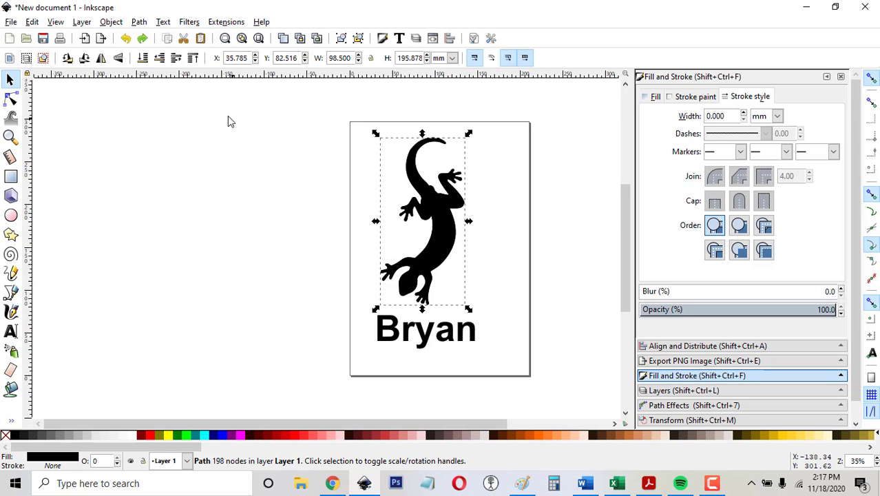
- Add a dynamic offset around the gecko, enlarge it, and make it unfilled with red stroke
click(140, 22)
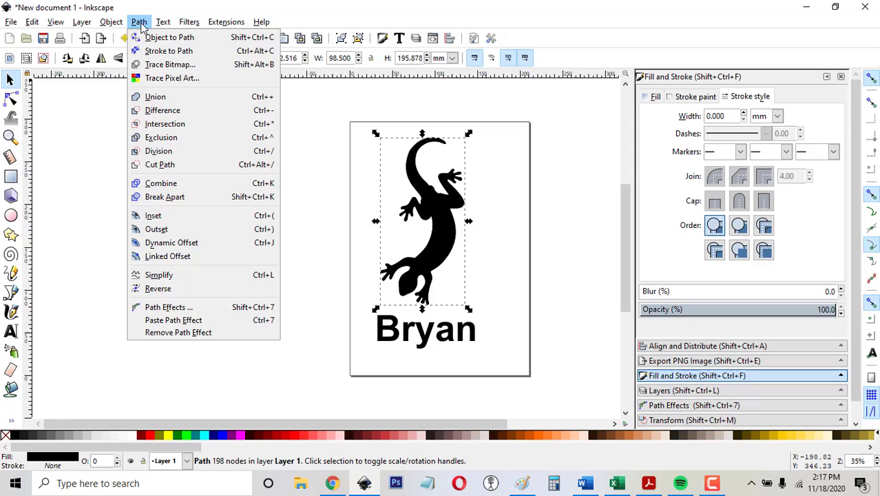
click(171, 242)
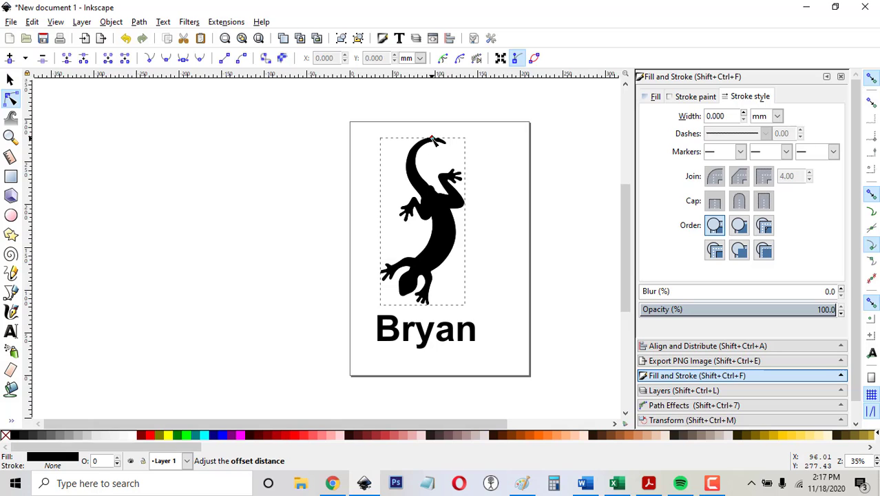
drag(431, 137, 433, 134)
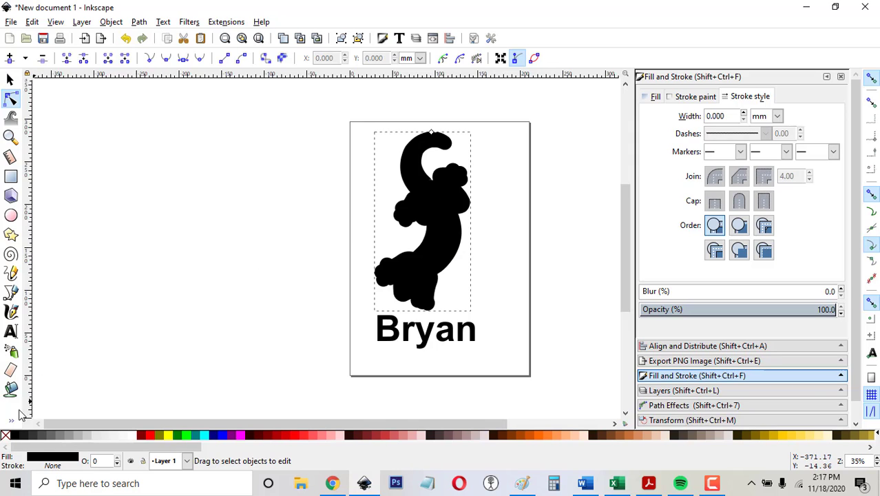
click(5, 435)
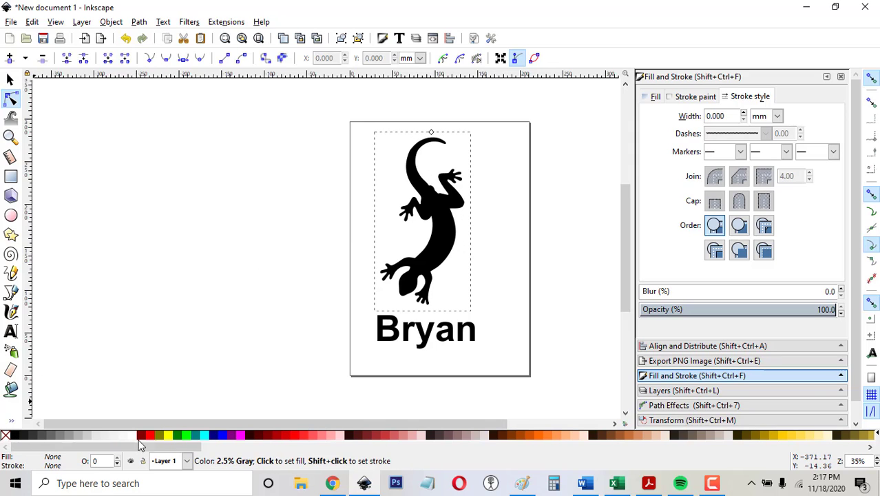
shift+click(150, 435)
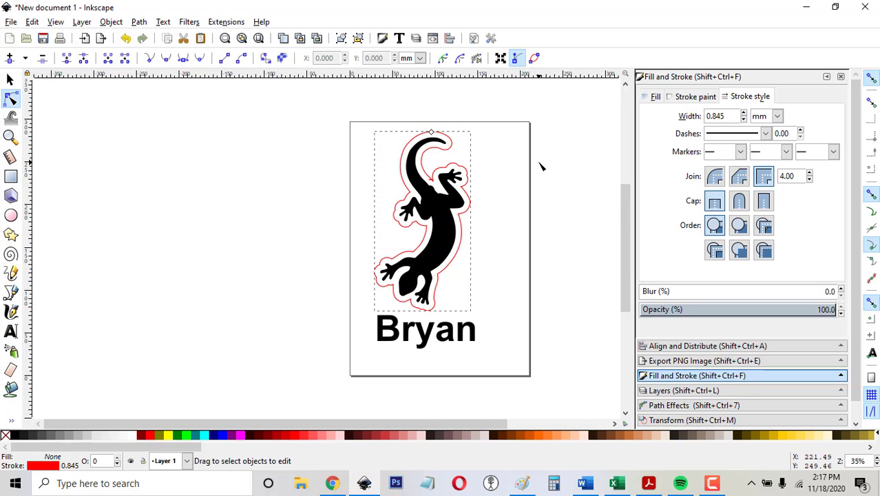
- Convert the gecko's offset outline to a path and delete a stray node
click(139, 21)
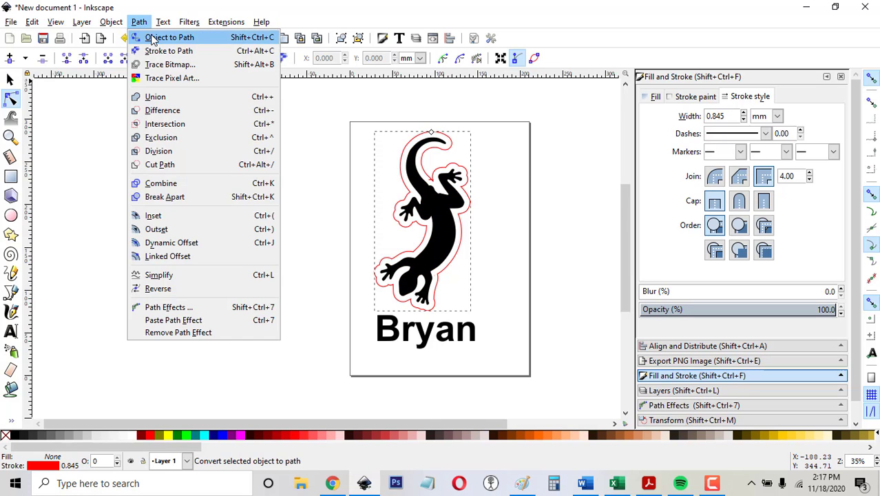
click(154, 36)
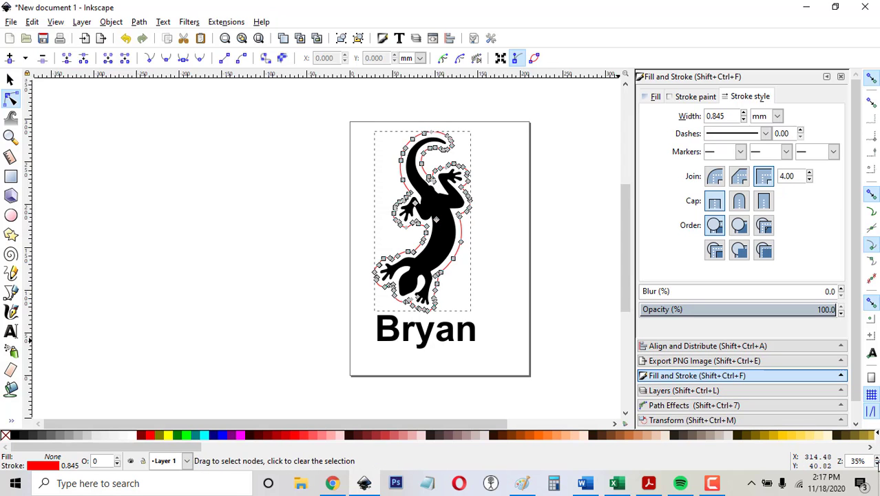
scroll(876, 463, up, 5)
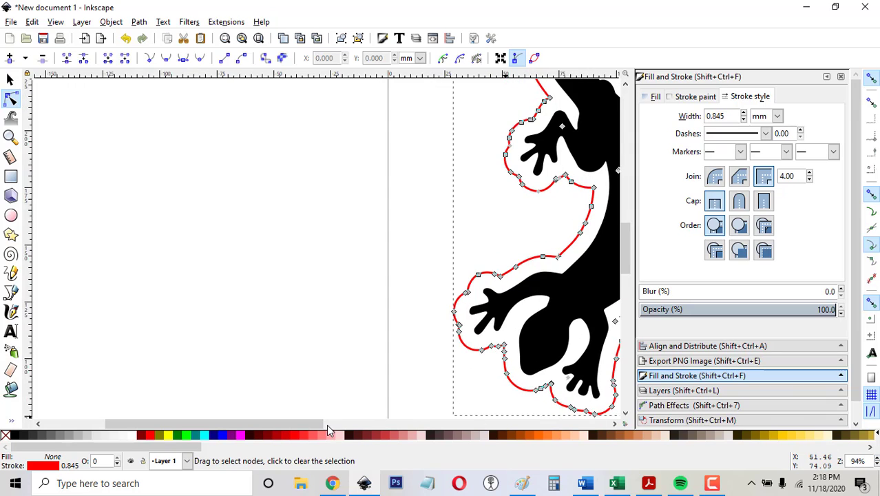
drag(316, 427, 357, 427)
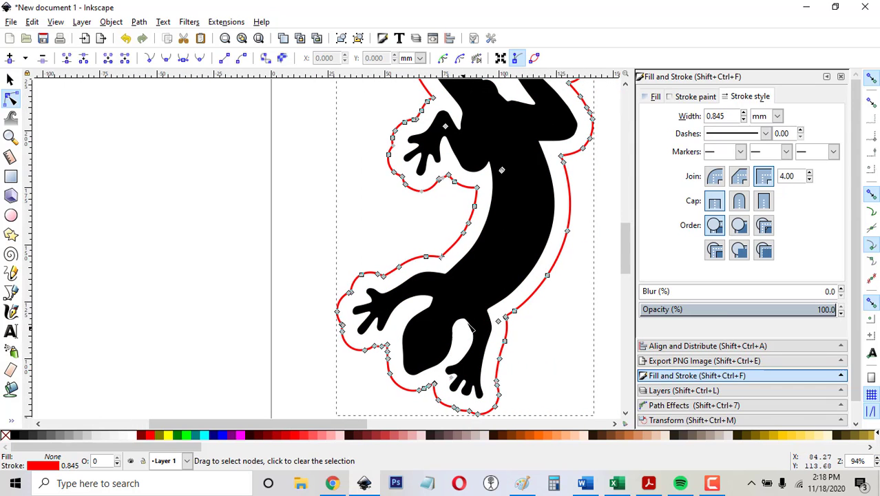
click(498, 321)
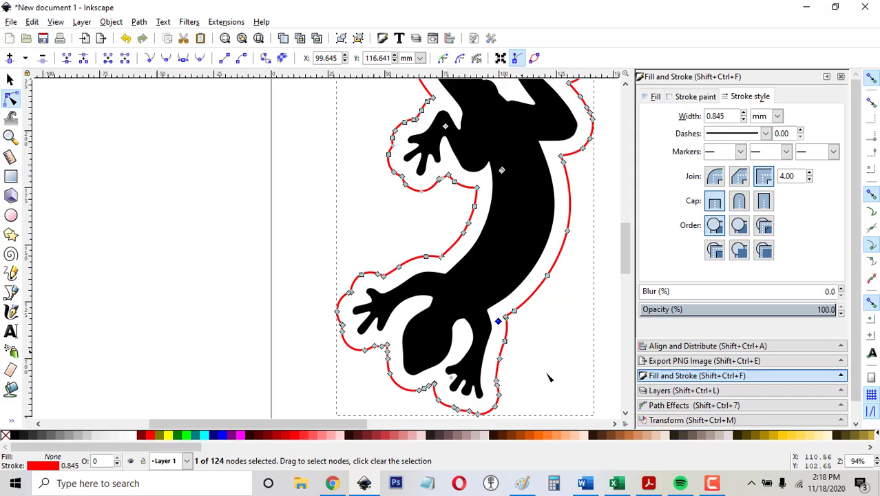
key(Delete)
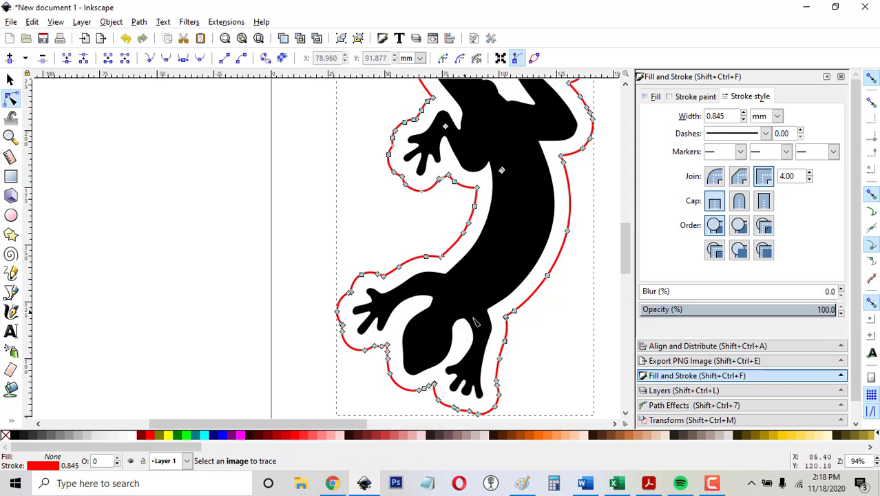
drag(625, 267, 625, 249)
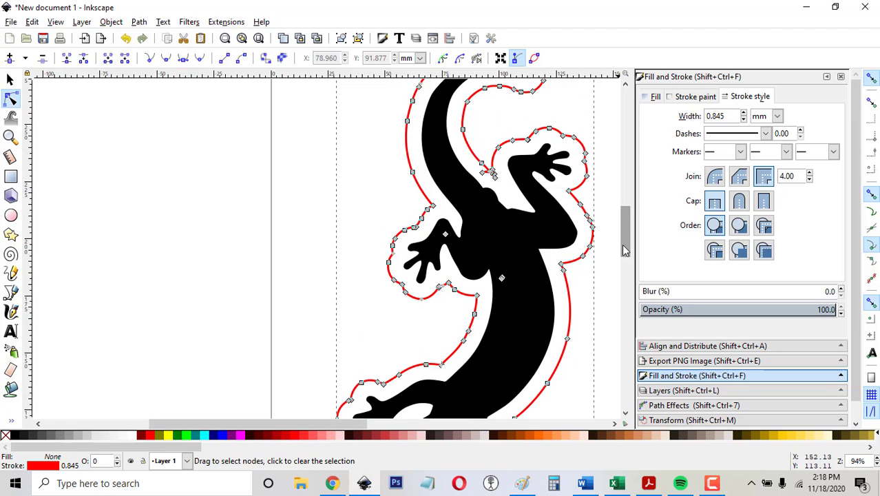
- Delete the cluster of nodes at the gecko's neck and reshape the curve there
click(502, 279)
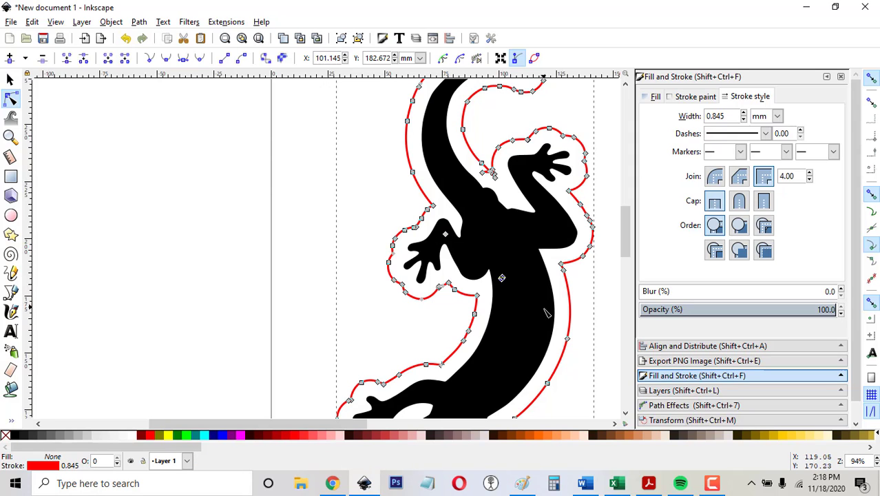
click(444, 235)
key(Escape)
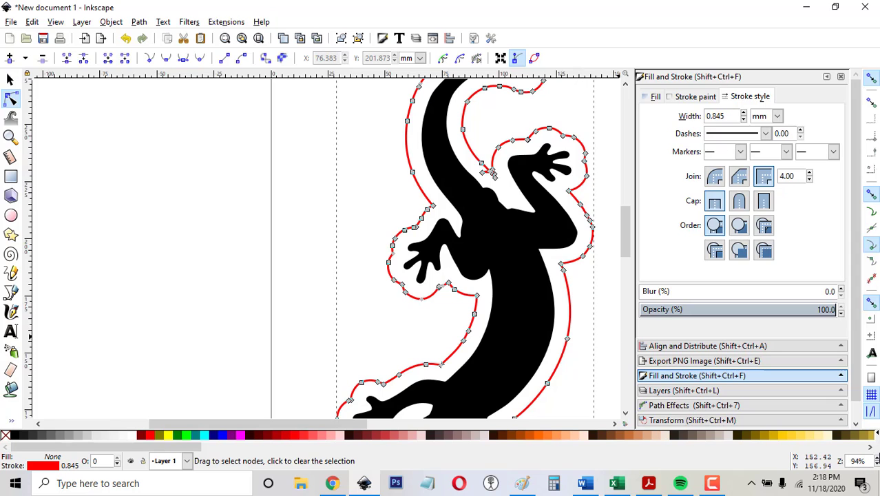
key(plus)
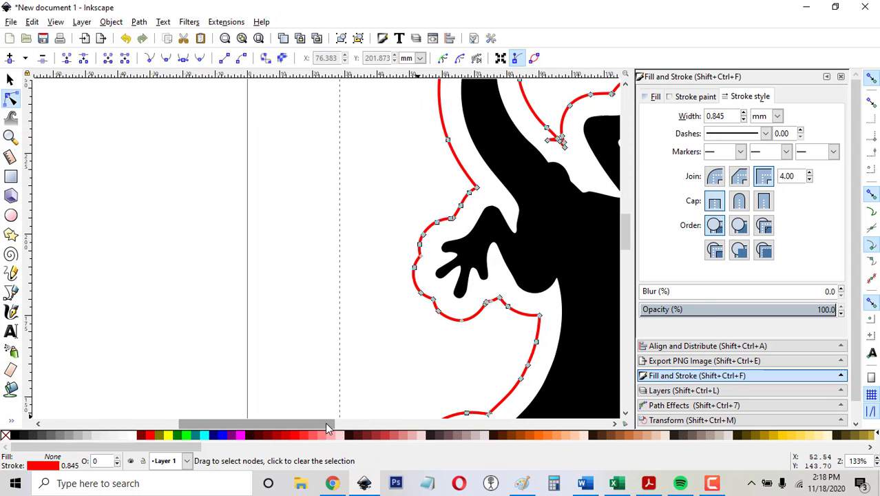
drag(334, 430, 358, 429)
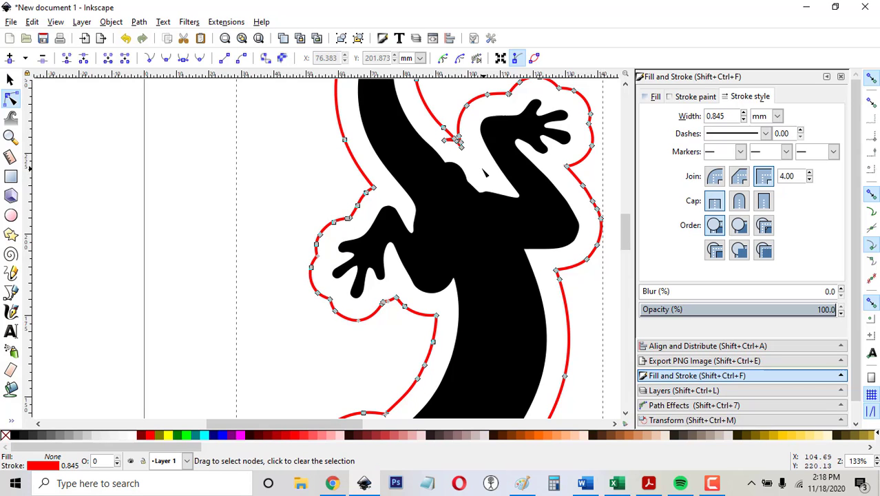
drag(481, 166, 461, 143)
key(Delete)
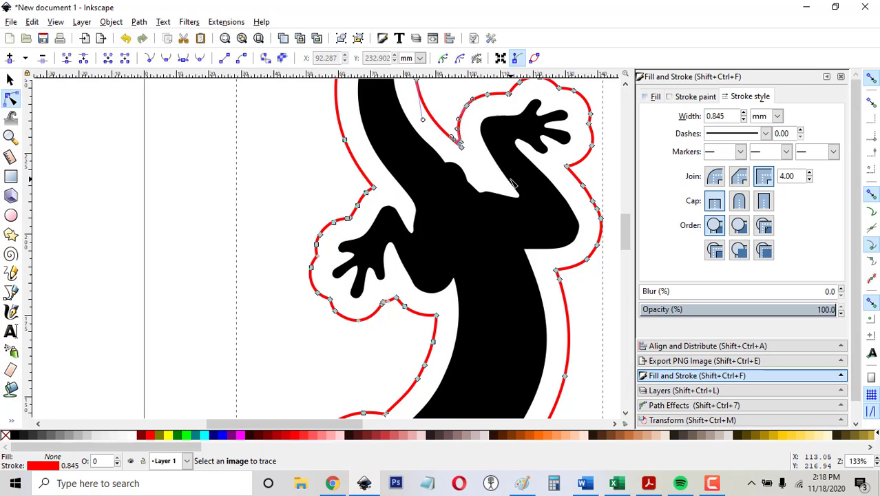
click(596, 313)
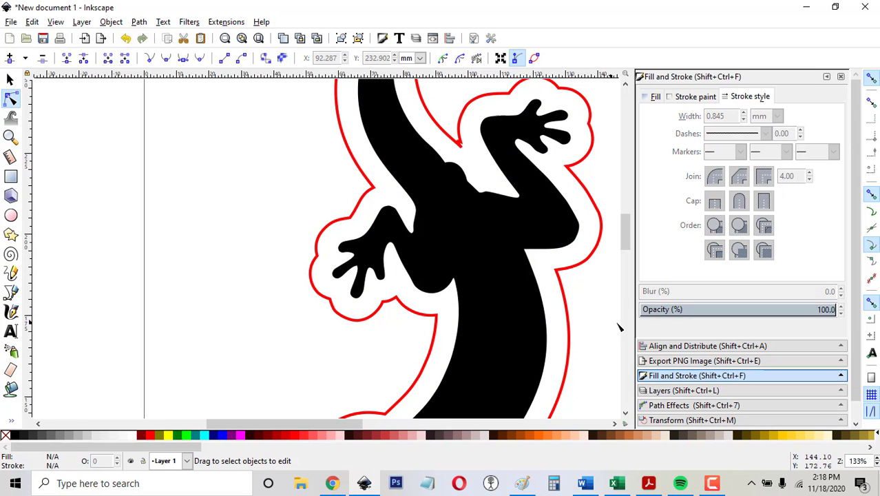
click(470, 143)
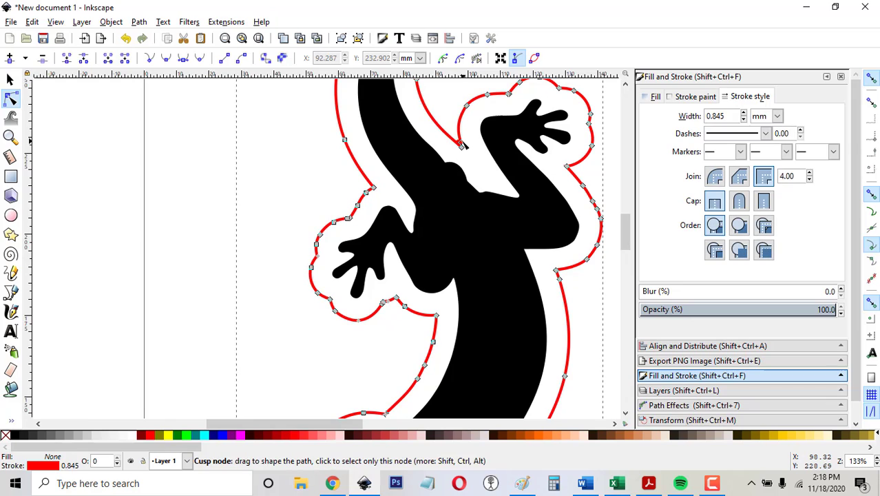
click(462, 143)
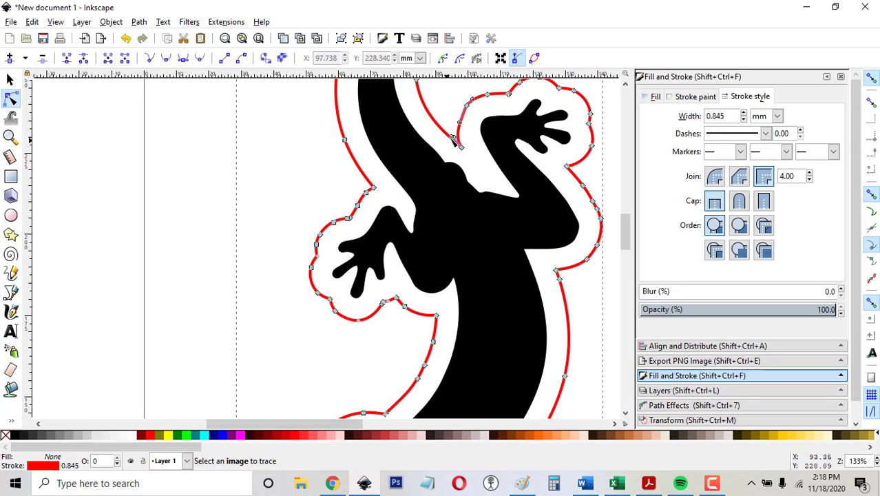
drag(460, 143, 462, 141)
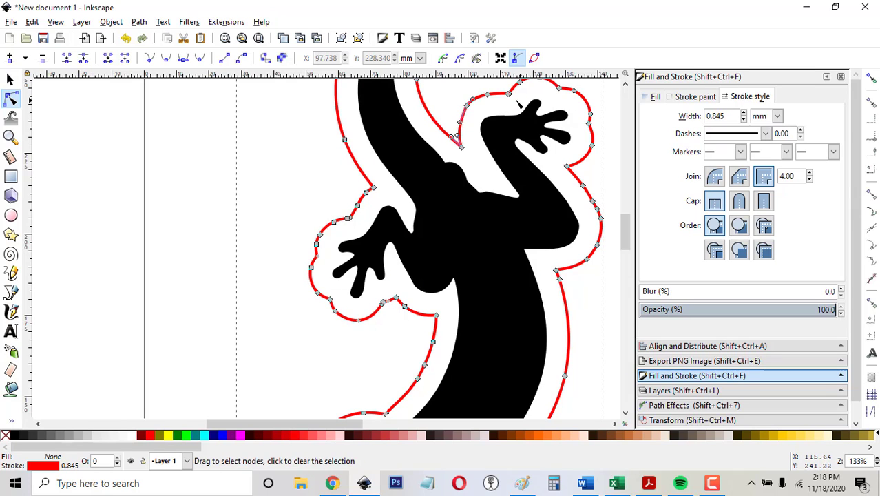
drag(628, 231, 620, 273)
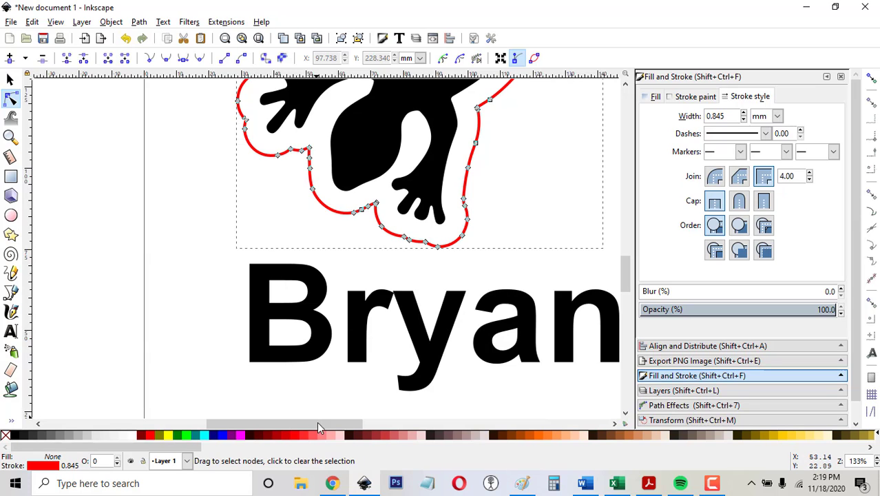
- Convert the name text to a path and break it apart into letters
drag(317, 422, 327, 423)
click(331, 325)
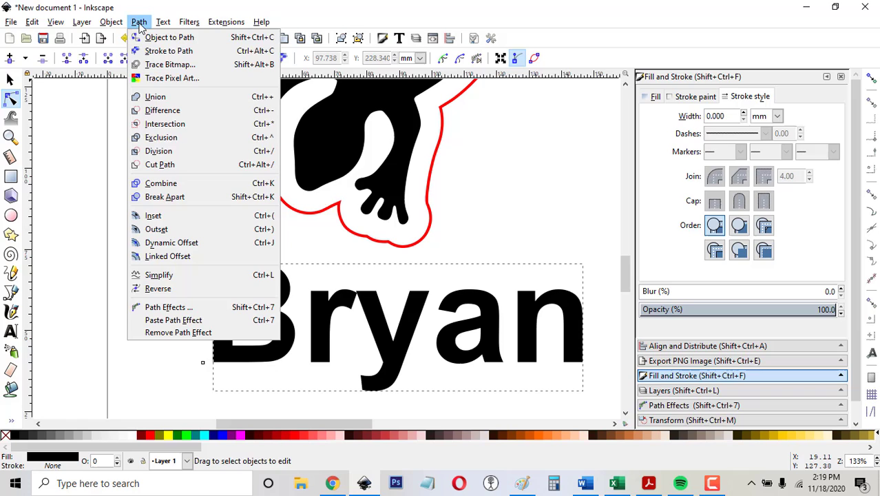
click(166, 38)
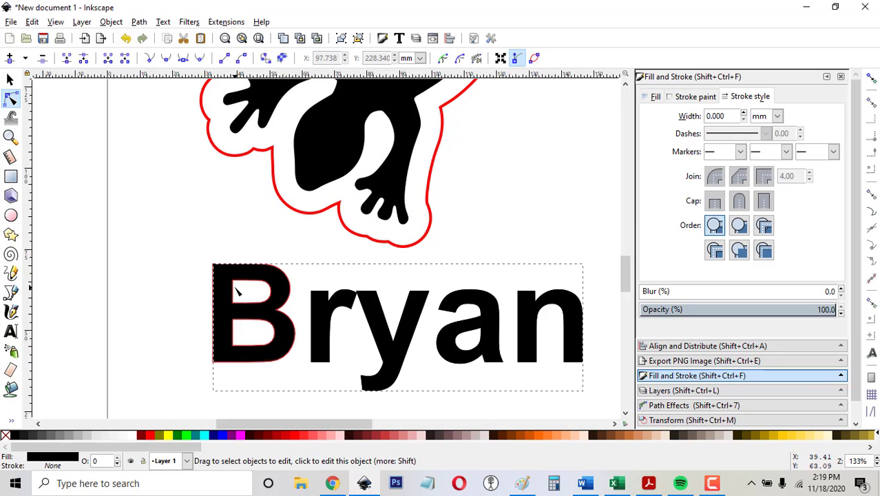
click(138, 22)
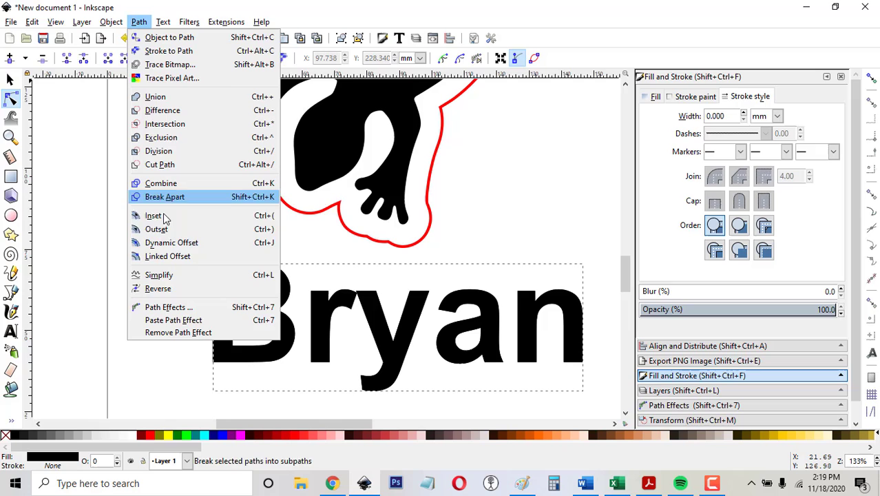
click(172, 242)
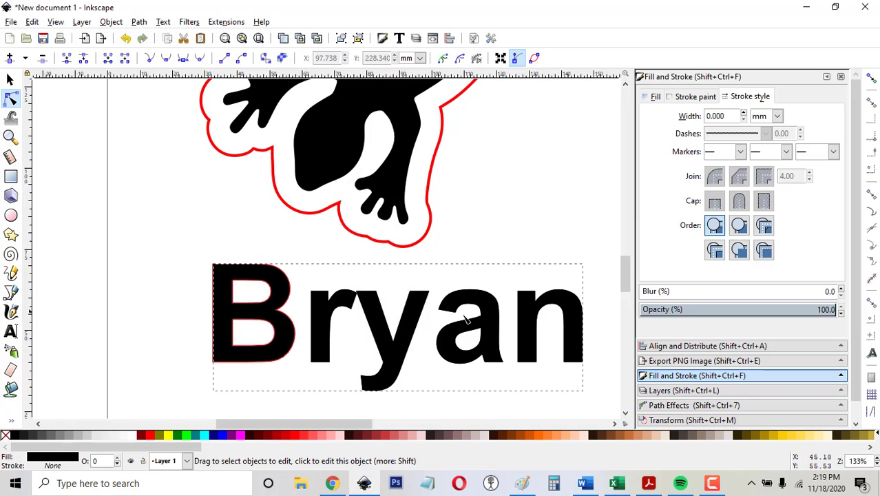
- Select all five letters, union them into one shape, and apply Dynamic Offset
click(573, 328)
shift+click(493, 332)
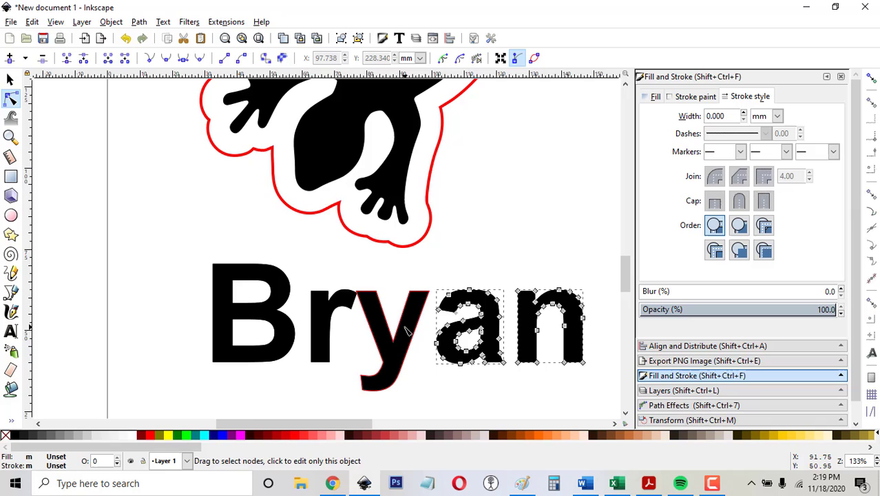
shift+click(405, 332)
shift+click(327, 331)
shift+click(289, 338)
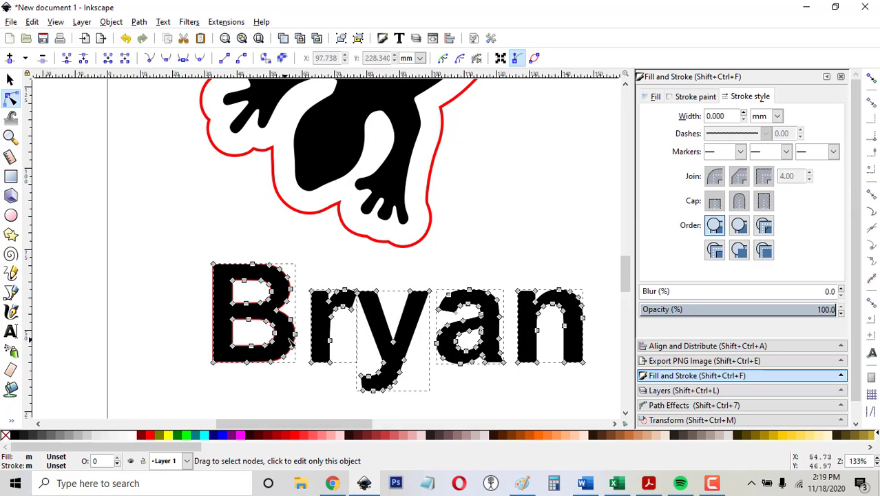
click(140, 22)
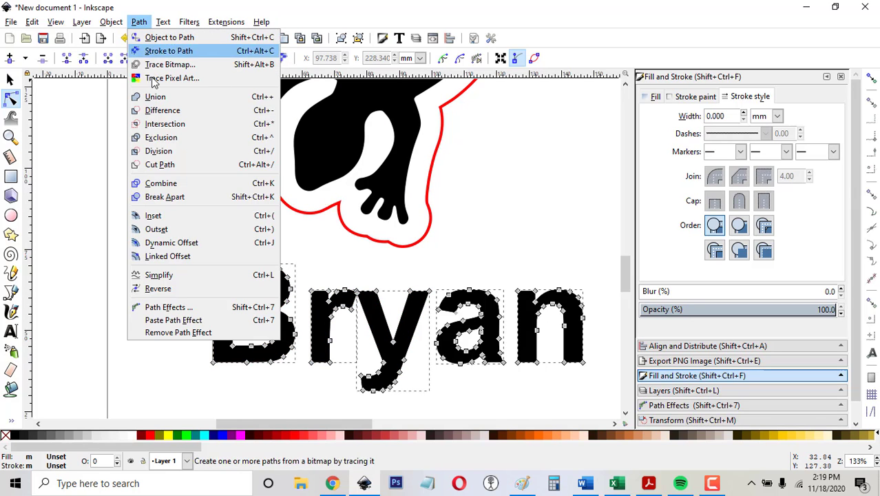
click(155, 96)
click(140, 22)
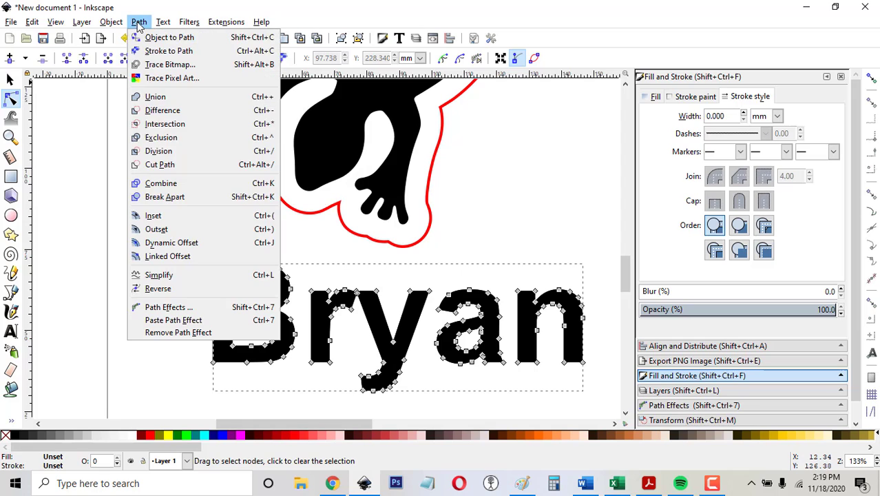
click(165, 243)
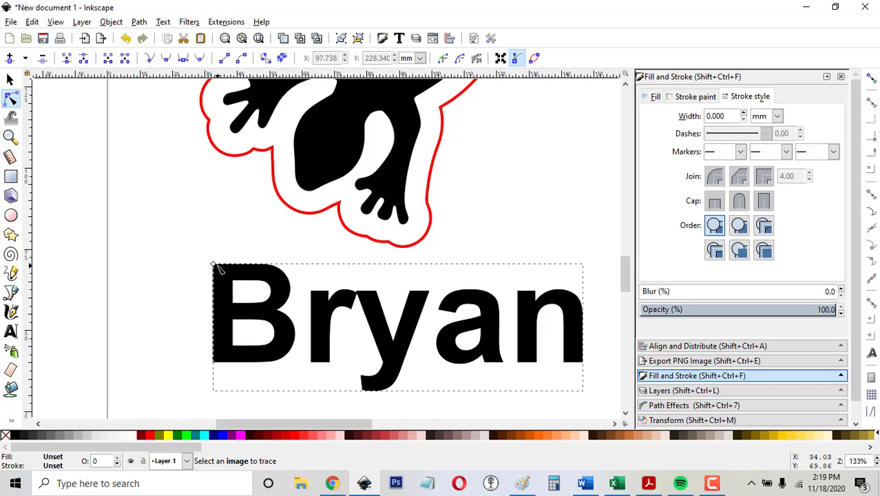
- Give the name's offset shape no fill and a red stroke, then drag it outward
click(4, 435)
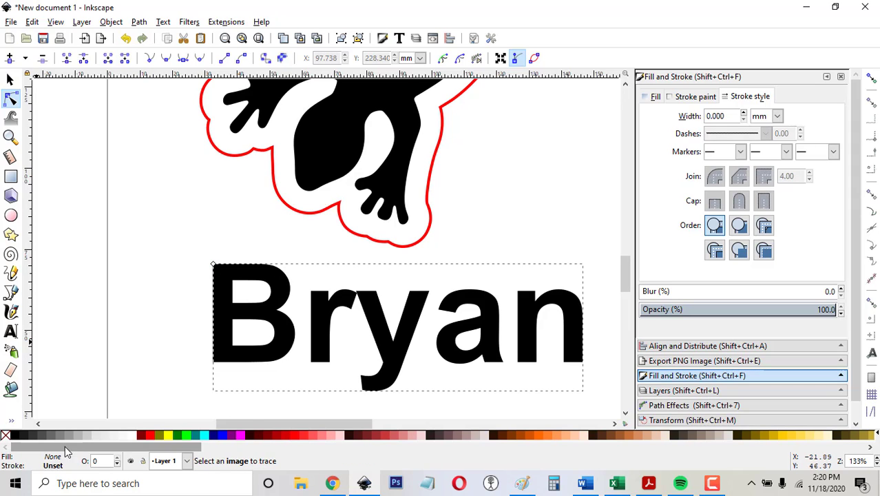
shift+click(151, 438)
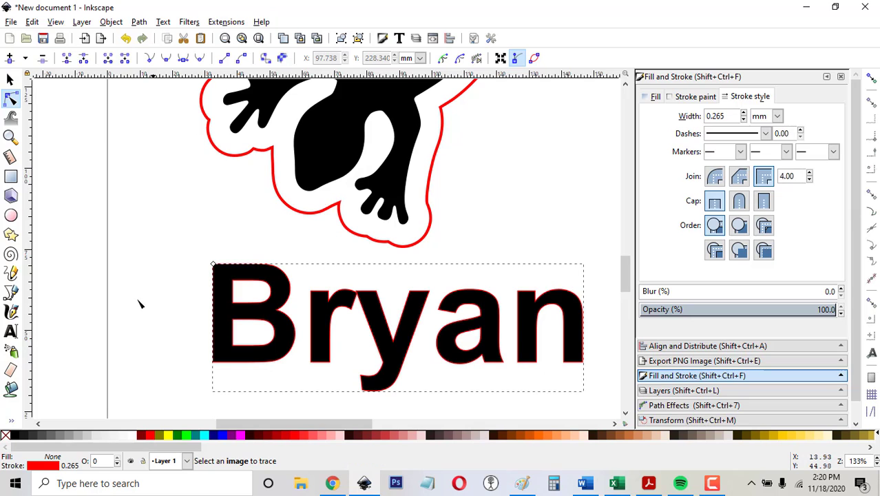
drag(215, 266, 206, 255)
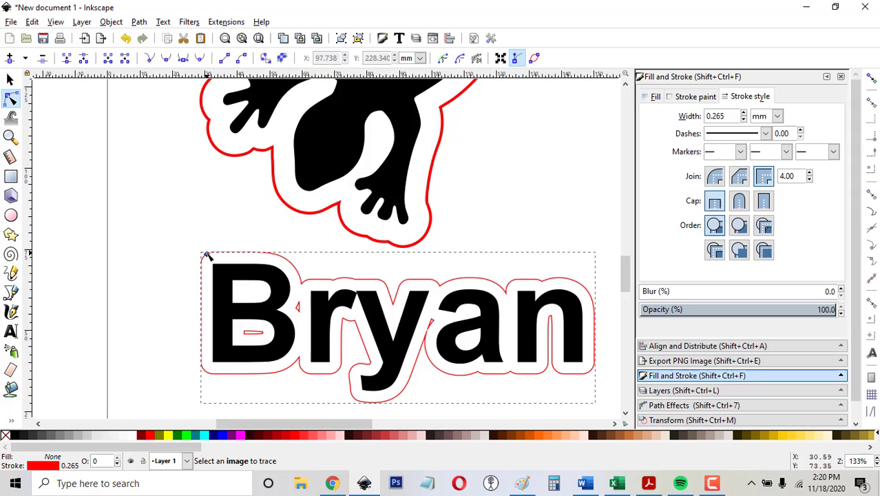
drag(207, 256, 206, 254)
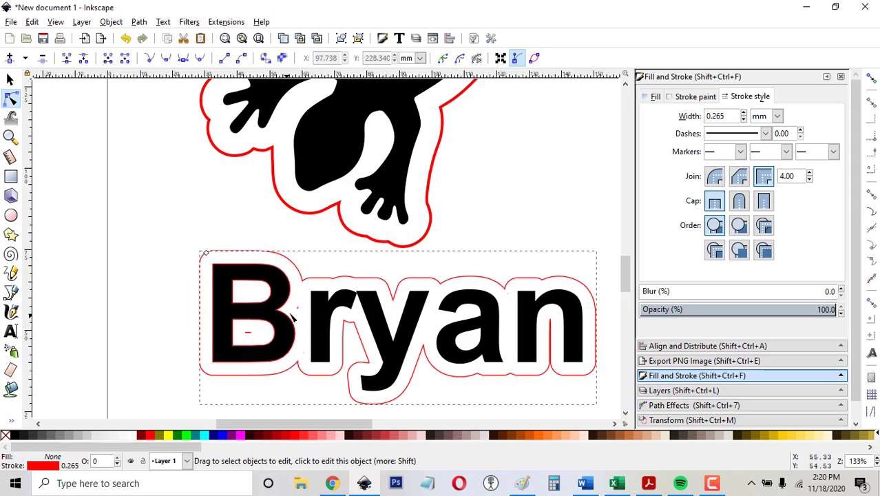
click(140, 23)
- Convert the name's red offset outline to a path and pick out stray nodes around the a and n
click(155, 36)
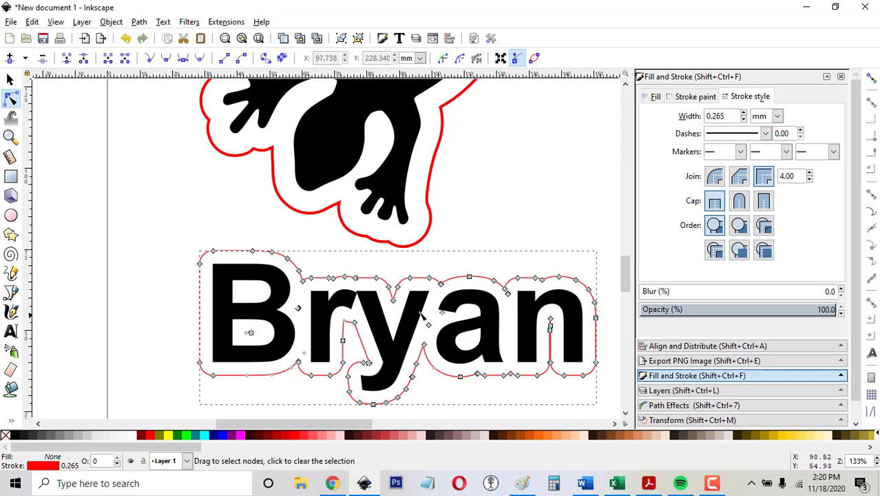
drag(453, 339, 415, 300)
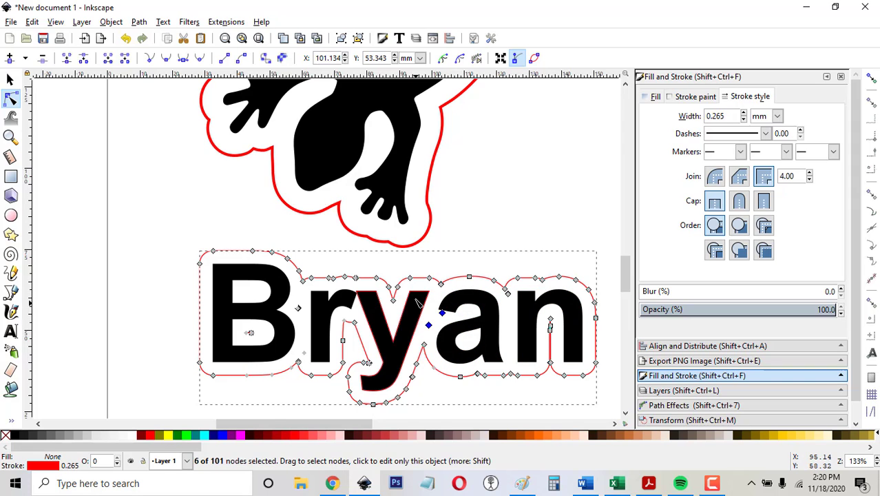
key(Escape)
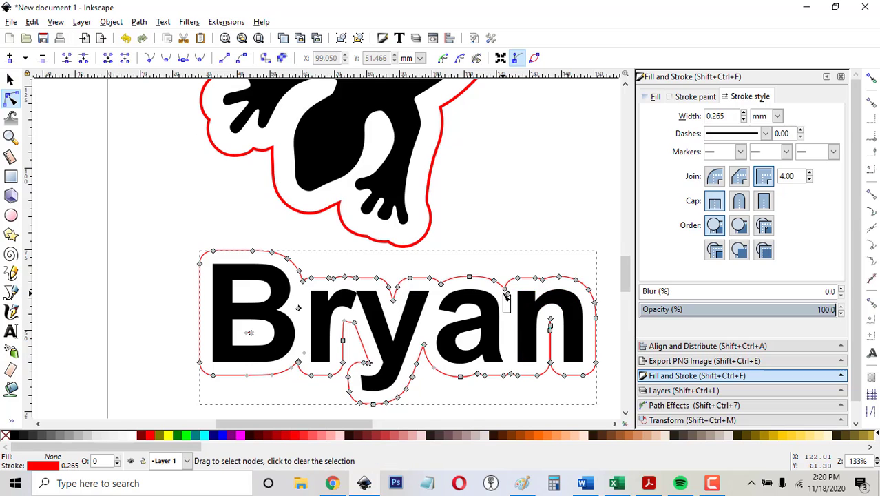
click(550, 319)
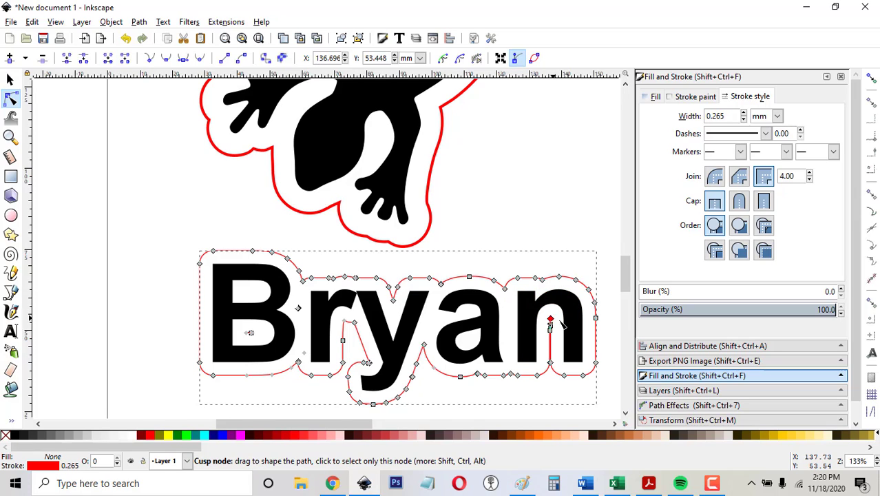
click(591, 353)
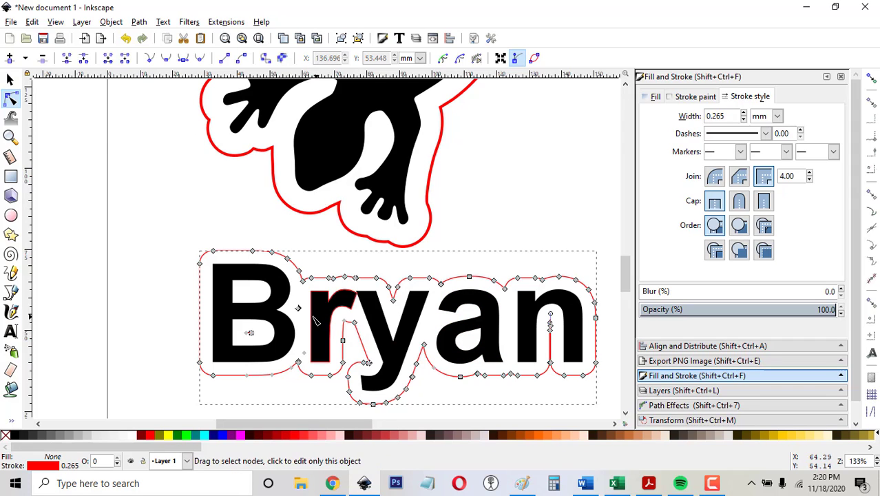
- Delete the stray nodes between the B and r and along the bottom of the B
drag(285, 294, 318, 340)
click(318, 340)
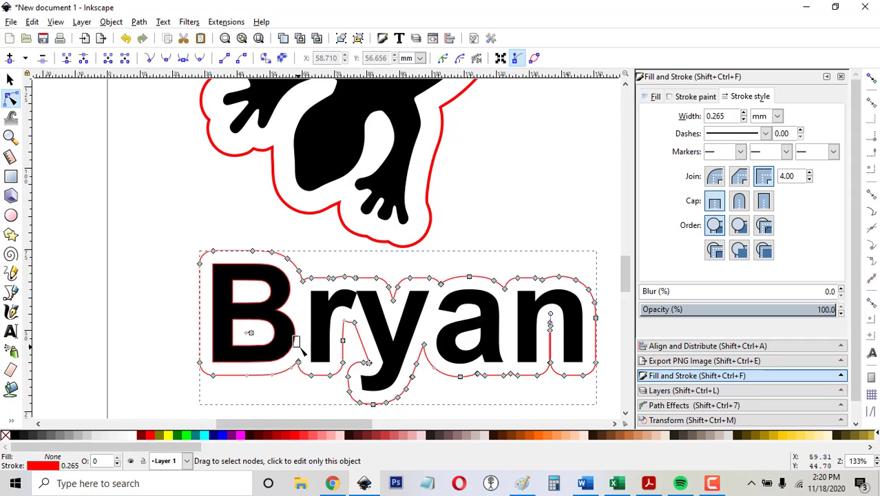
drag(274, 355, 231, 308)
key(Delete)
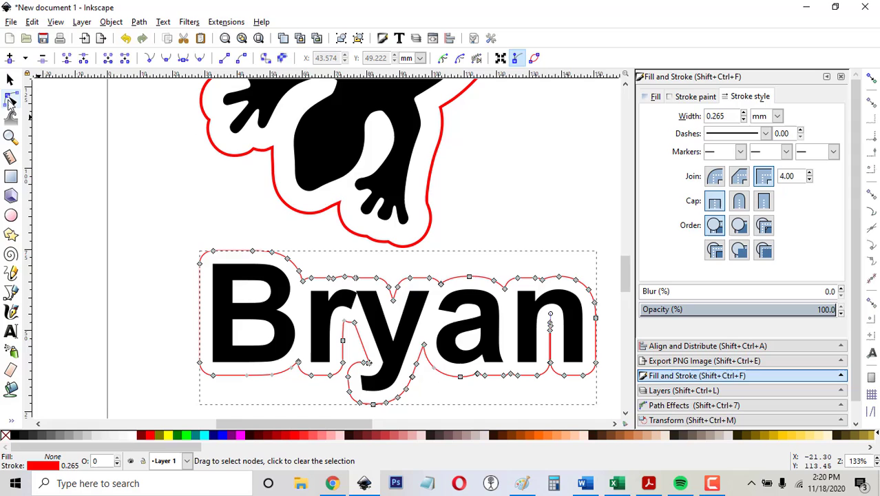
drag(291, 391, 232, 348)
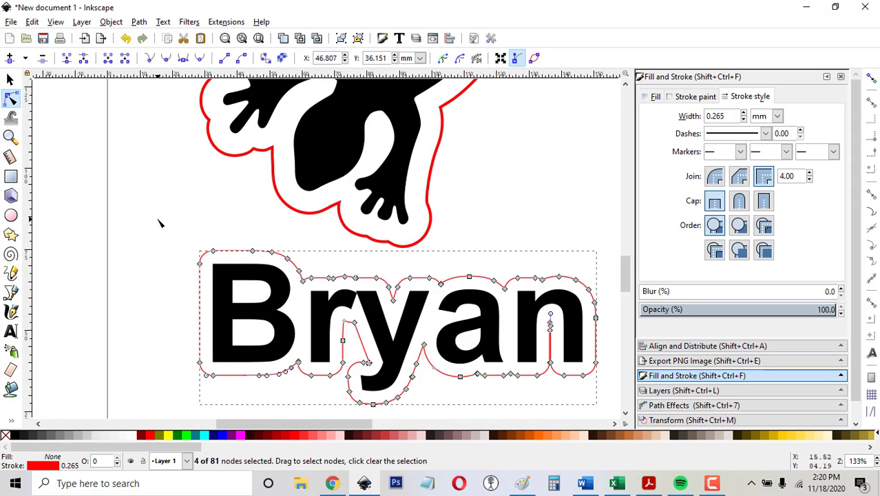
key(Delete)
click(230, 317)
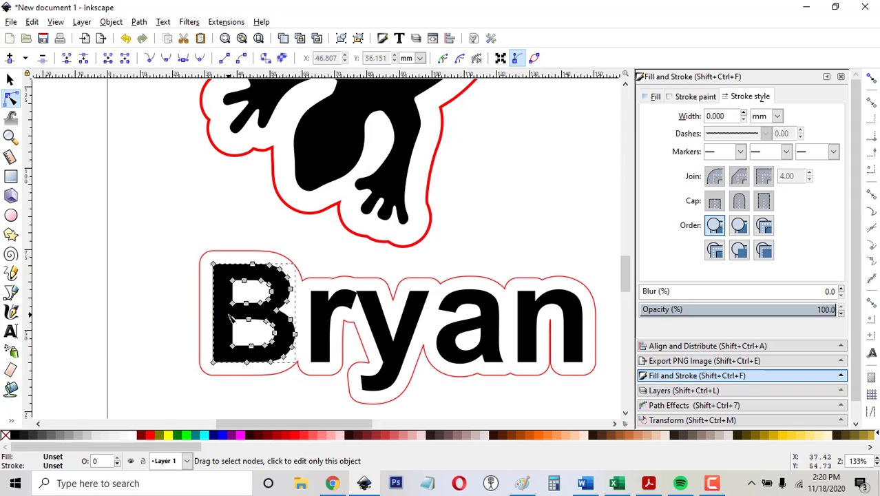
- Select all the name's letters, remove their black fill, and give them a thin blue 0.265 mm stroke
shift+click(318, 319)
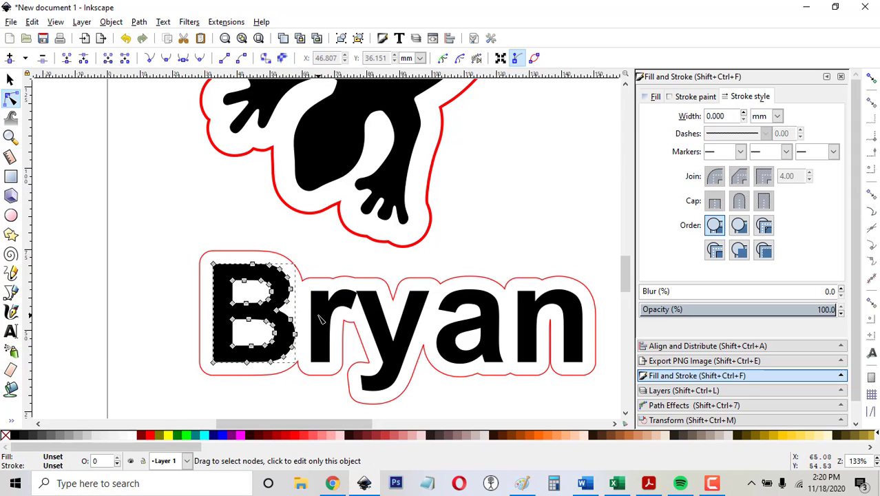
shift+click(373, 320)
shift+click(460, 332)
shift+click(541, 341)
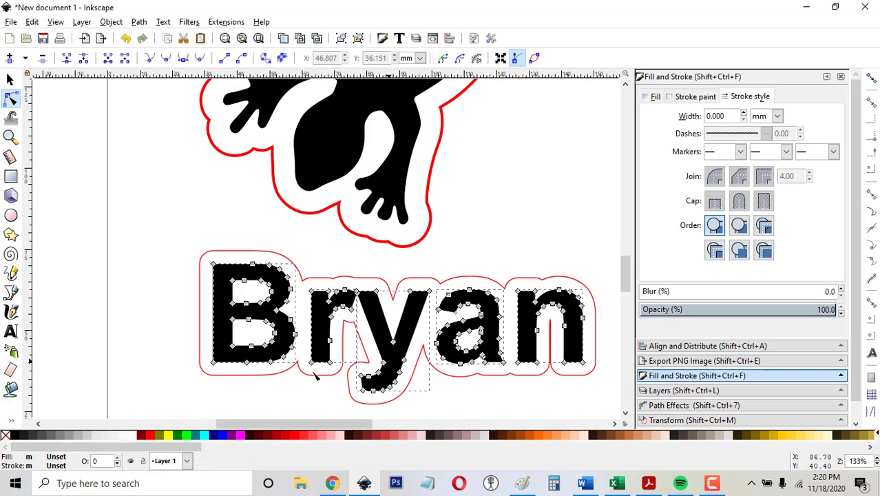
click(5, 435)
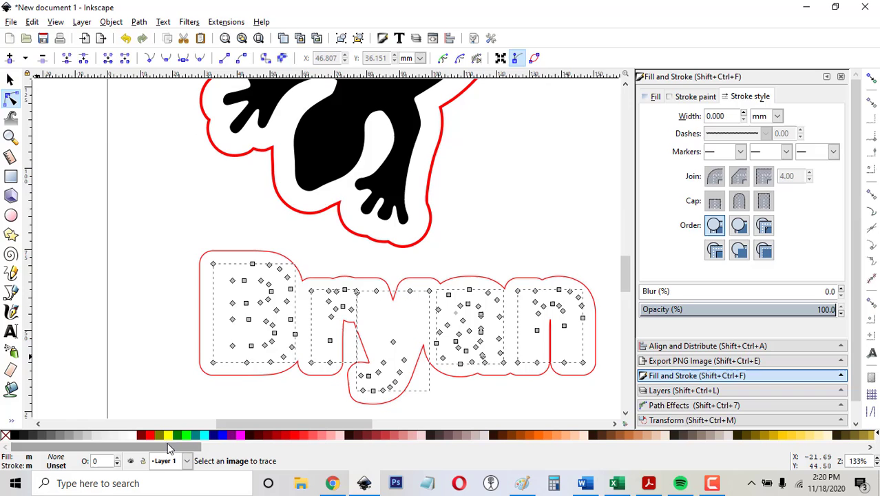
shift+click(224, 441)
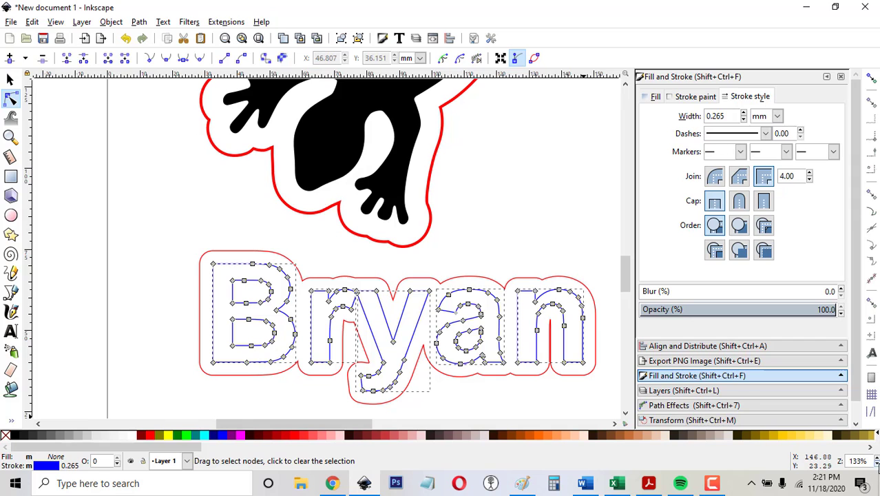
- Zoom out and move the name and its red outline up against the gecko
click(876, 465)
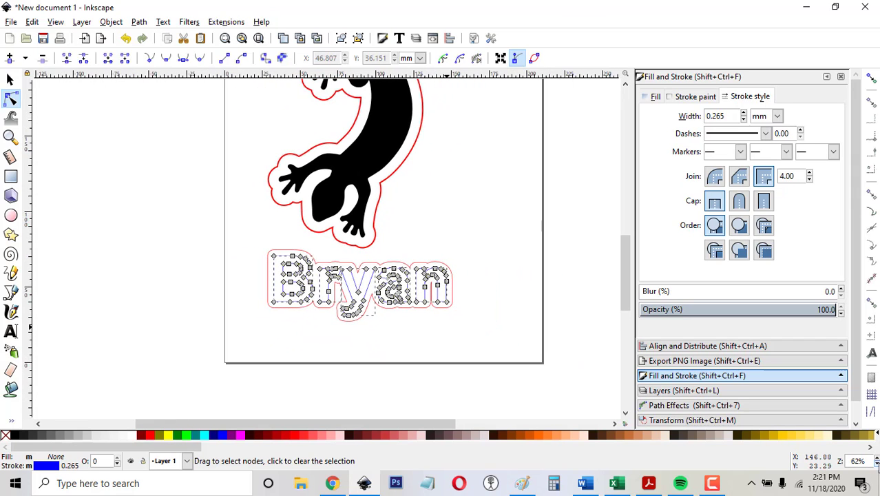
click(10, 79)
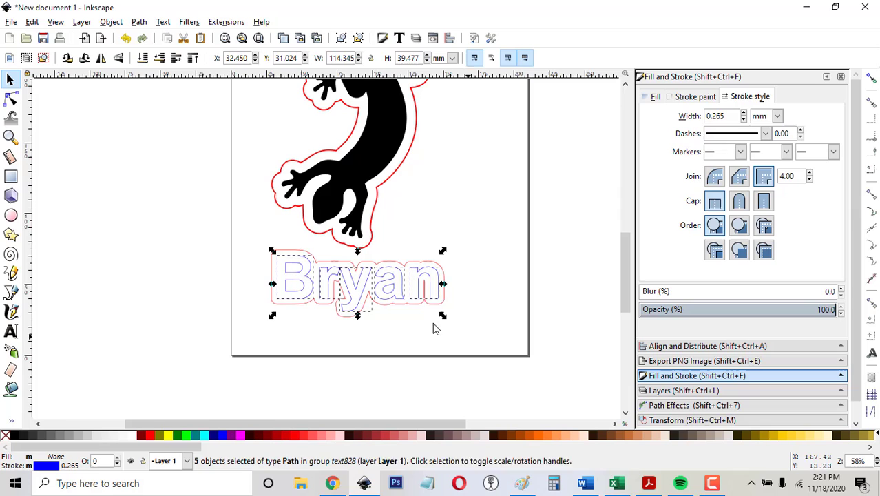
drag(467, 336, 206, 213)
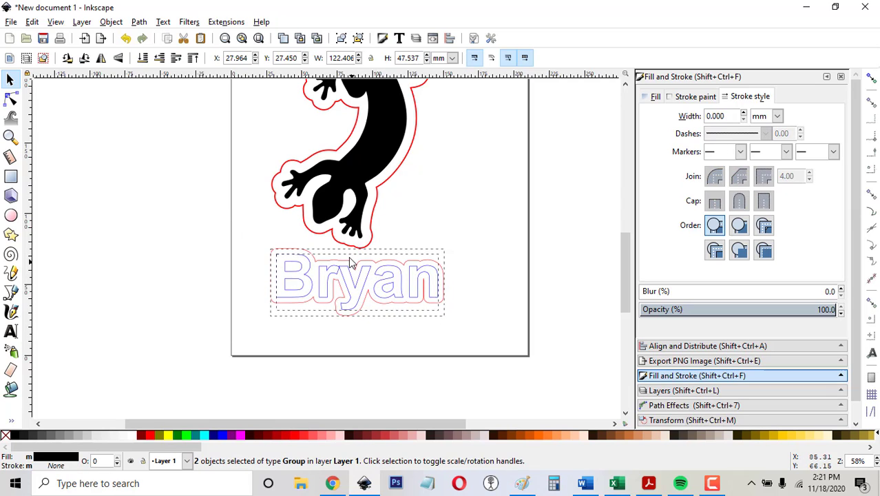
drag(349, 259, 338, 242)
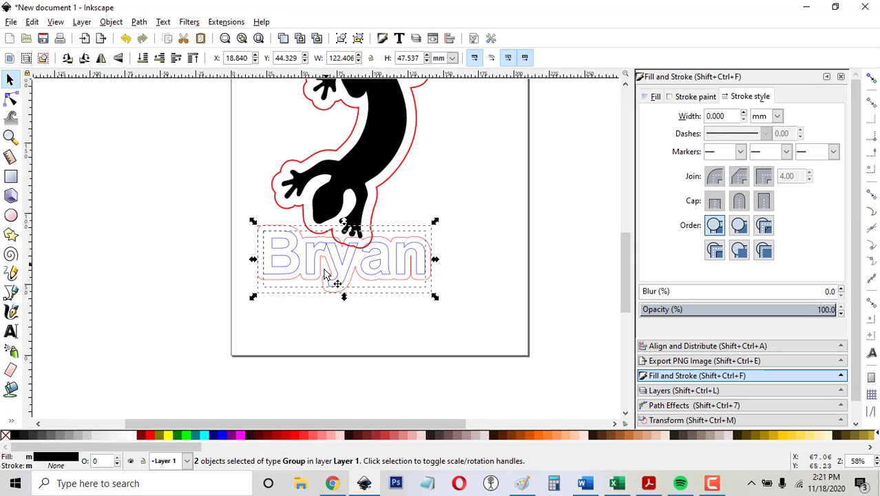
drag(312, 284, 308, 276)
- Select both the name's red outline and the gecko's red outline with the Node tool
click(164, 198)
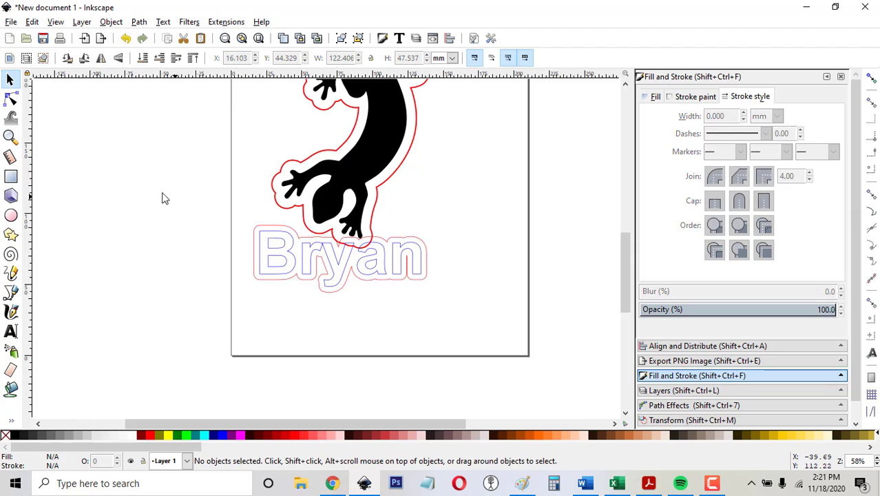
click(11, 100)
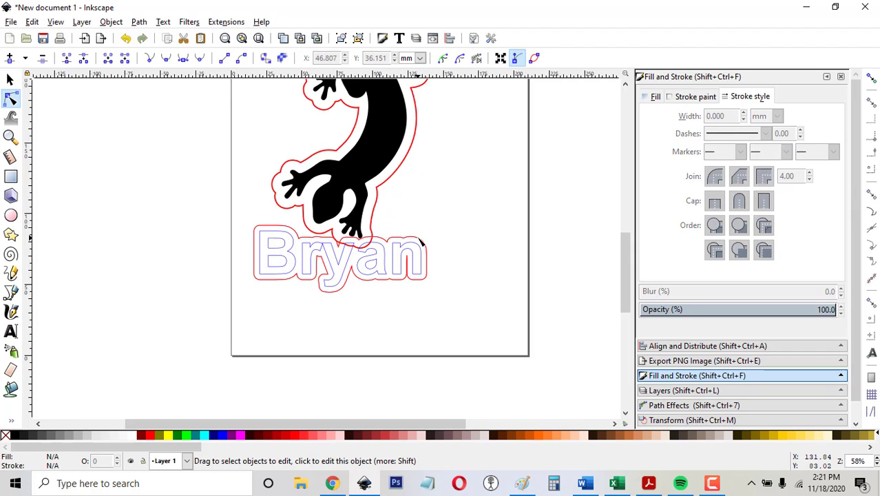
click(422, 241)
shift+click(378, 197)
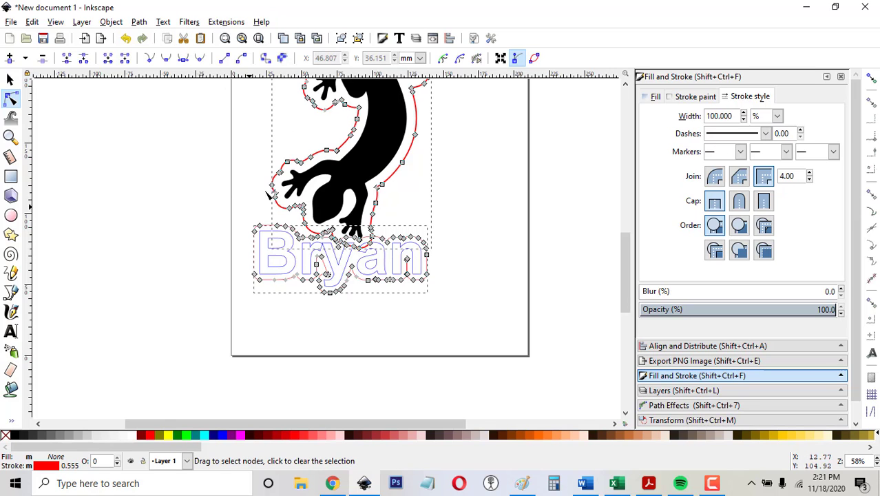
- Union the name's and gecko's red outlines into one path
click(138, 22)
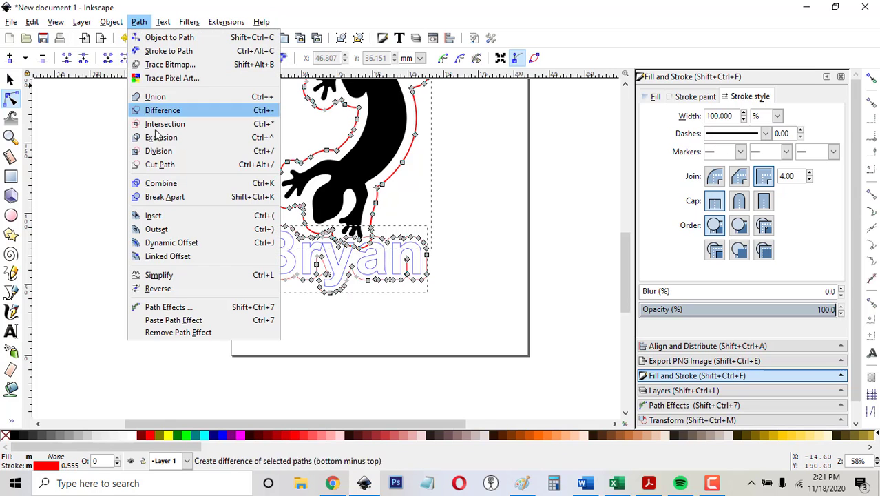
click(155, 97)
click(500, 261)
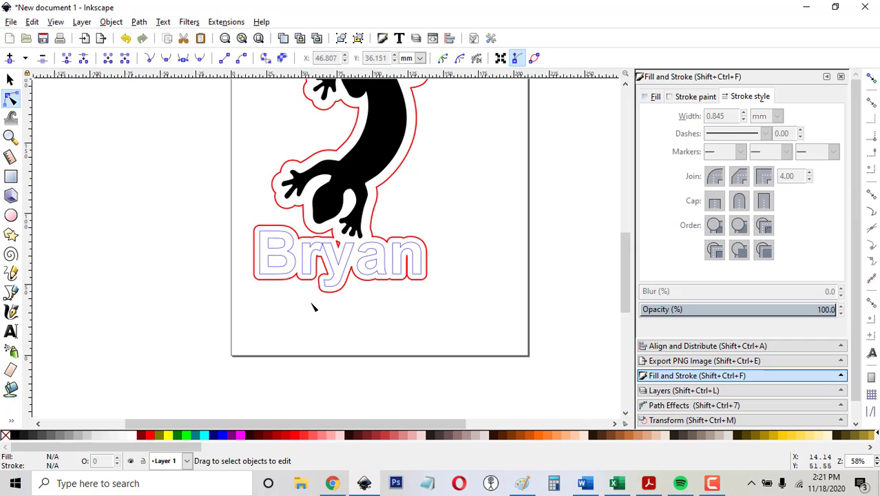
- Remove the small red triangle fragment left between the letters, then zoom back out
click(333, 249)
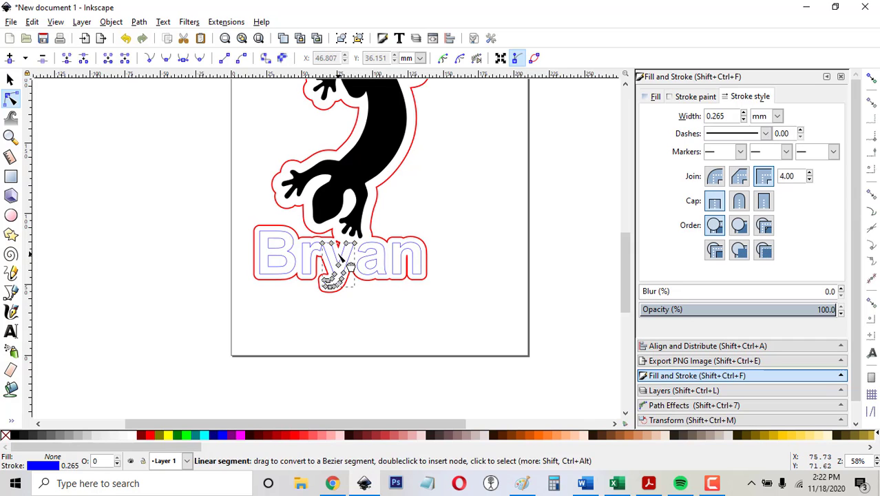
click(387, 279)
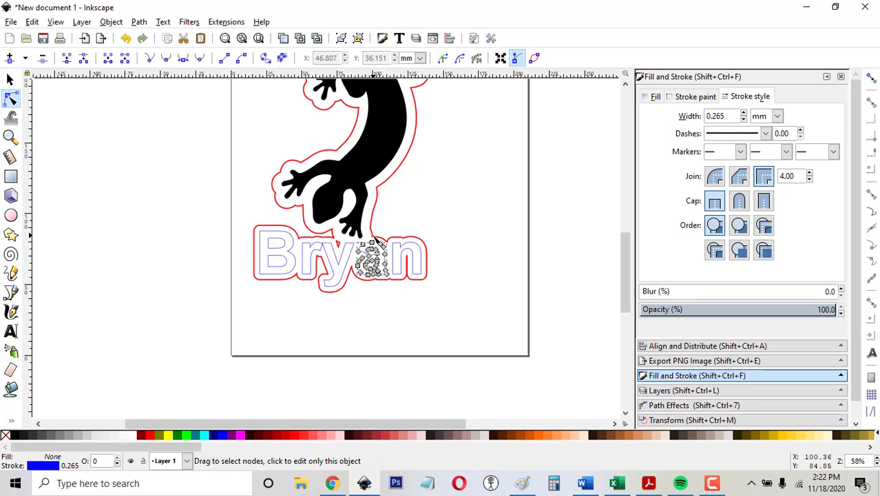
click(351, 265)
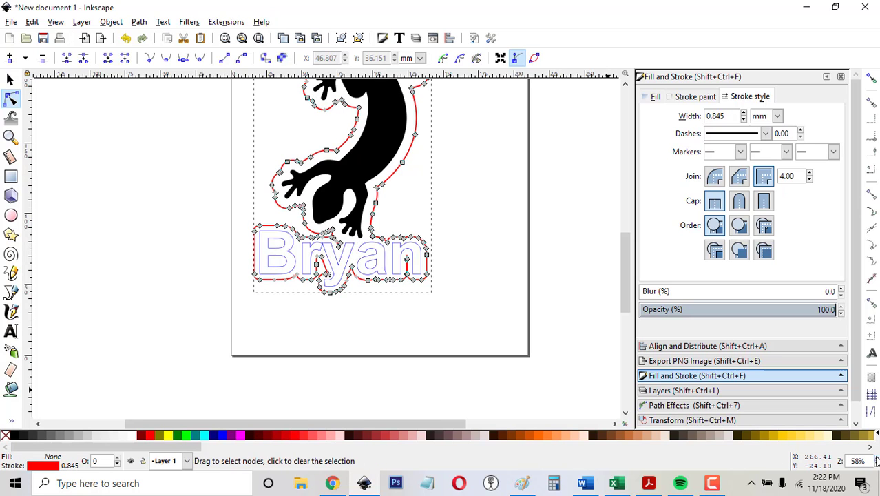
scroll(323, 258, up, 5)
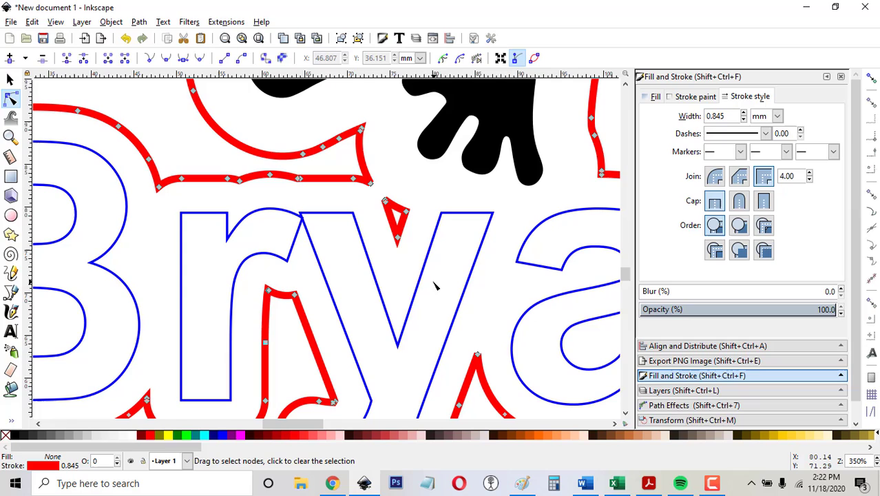
drag(434, 285, 374, 189)
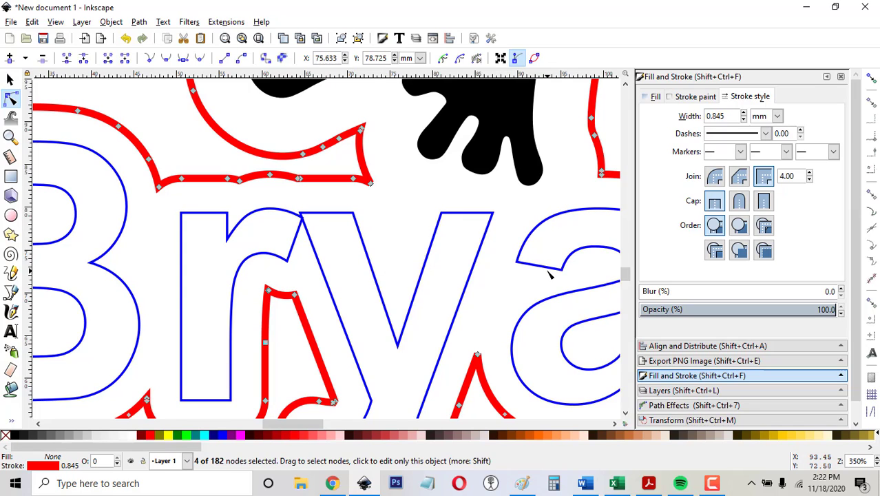
click(548, 274)
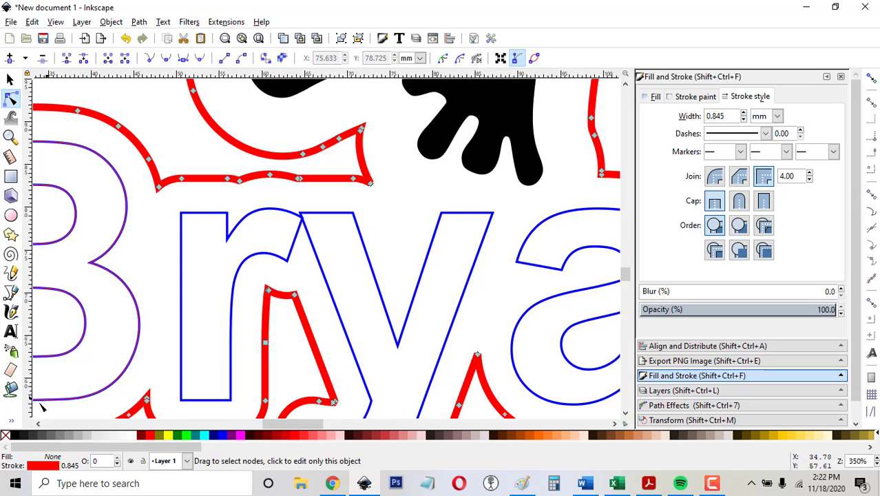
click(876, 466)
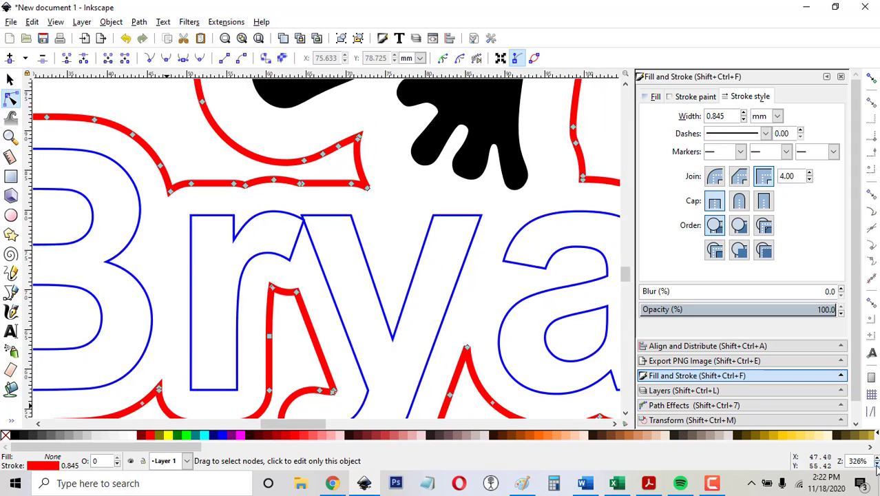
click(876, 465)
click(512, 356)
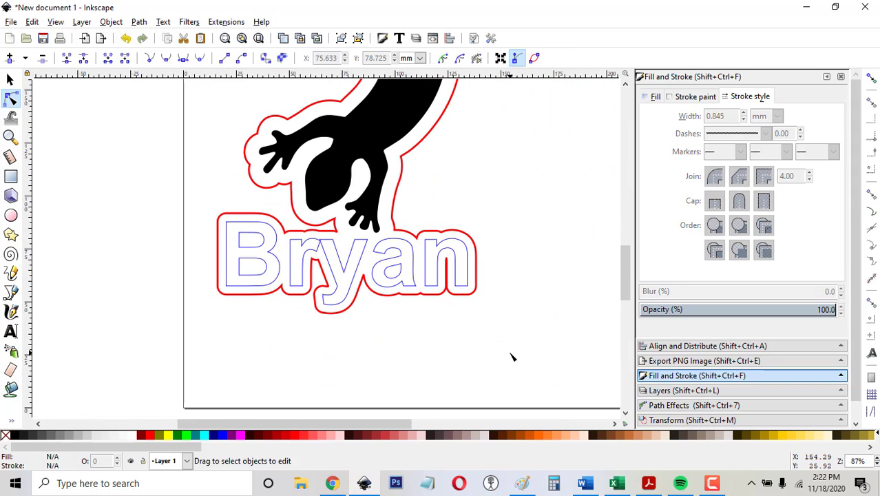
- Draw a perfect circle at the top of the page for the hanging hole
drag(627, 279, 618, 220)
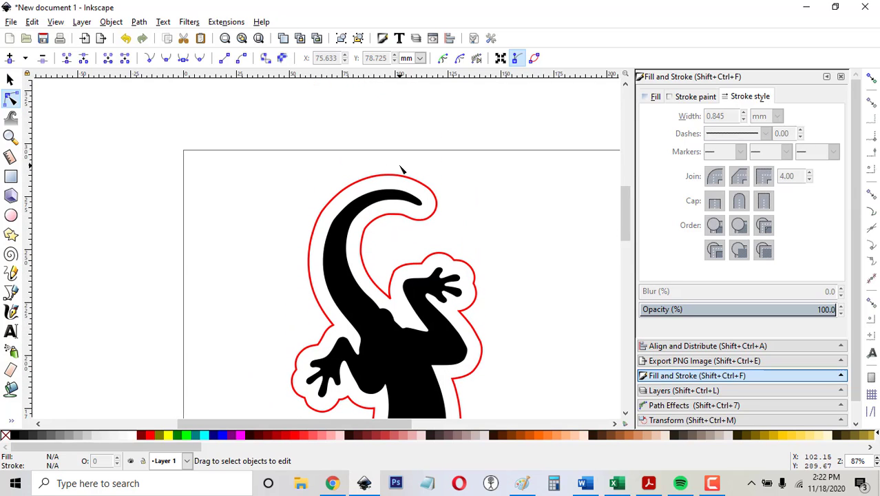
click(10, 214)
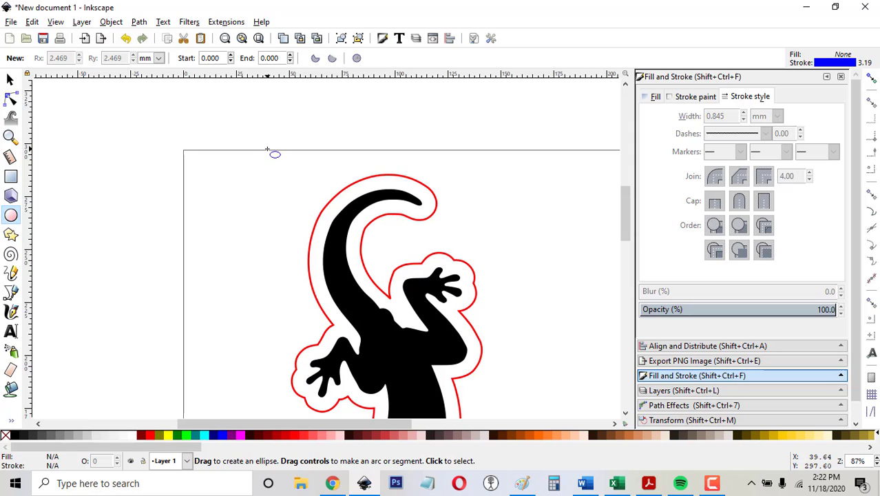
key(ctrl)
drag(273, 133, 315, 178)
click(10, 79)
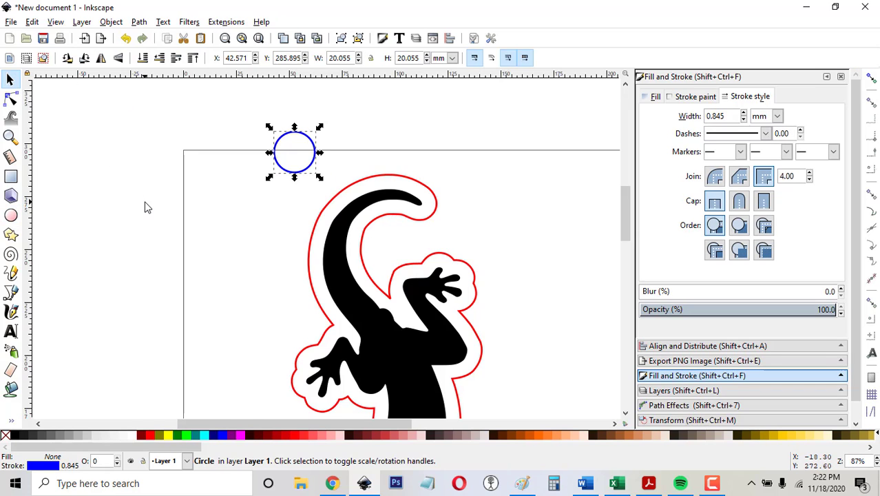
key(ctrl)
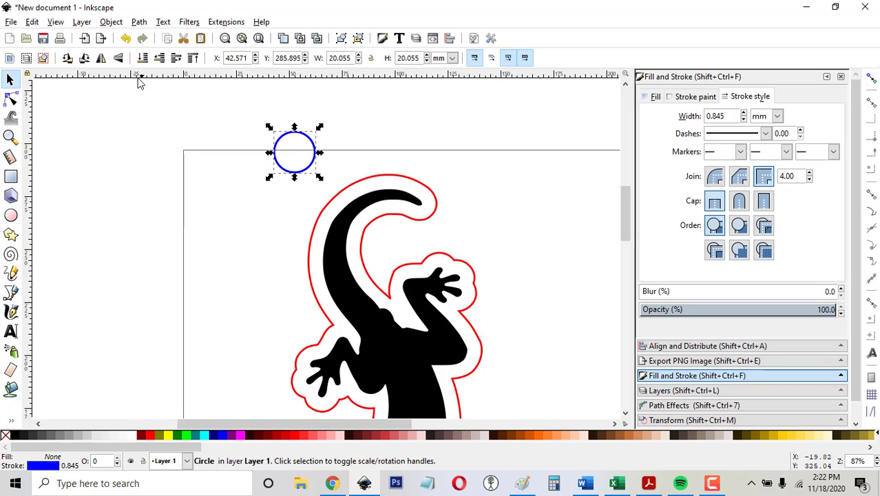
- Add a Dynamic Offset shrunk into a smaller inner circle and move both circles above the gecko's tail
click(139, 22)
click(175, 244)
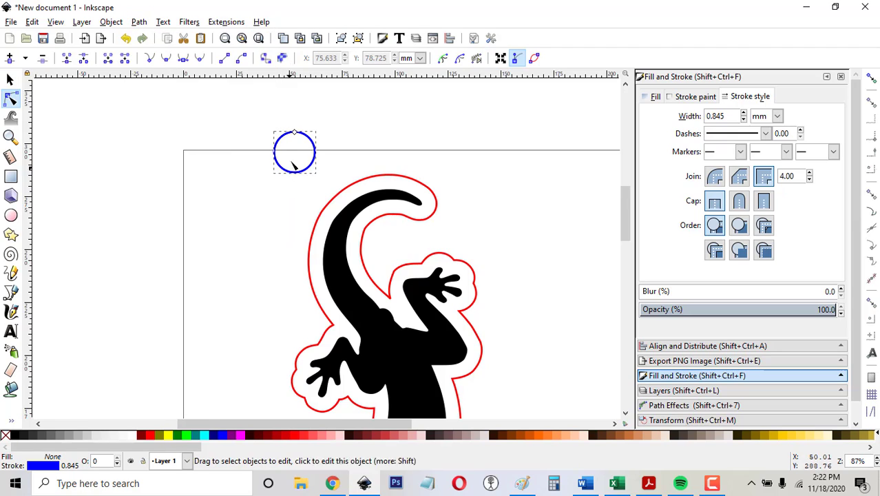
drag(294, 133, 294, 144)
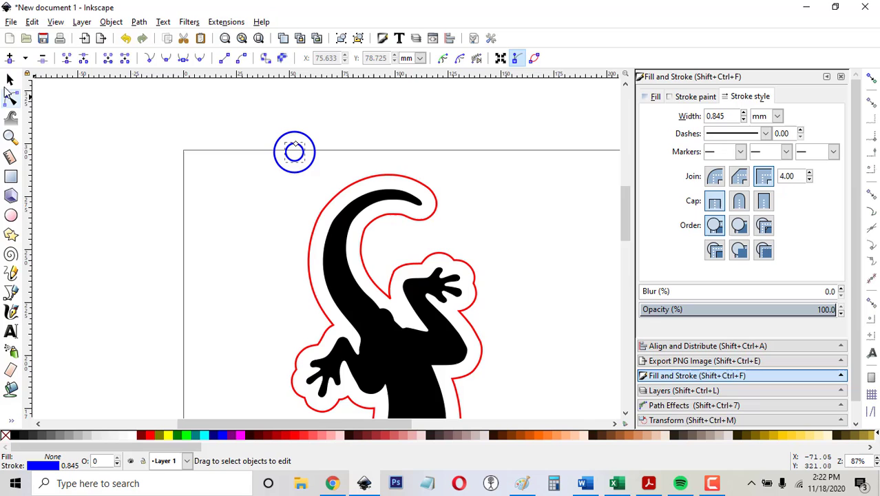
key(s)
drag(238, 111, 344, 197)
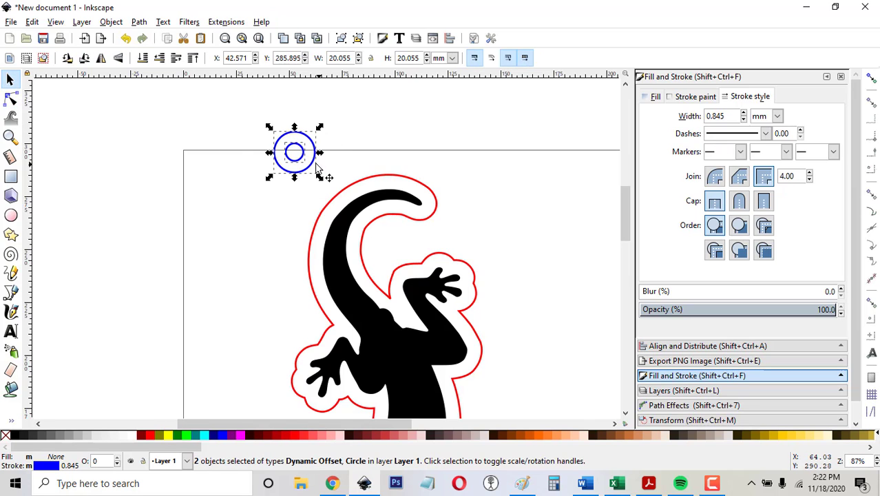
drag(317, 171, 412, 179)
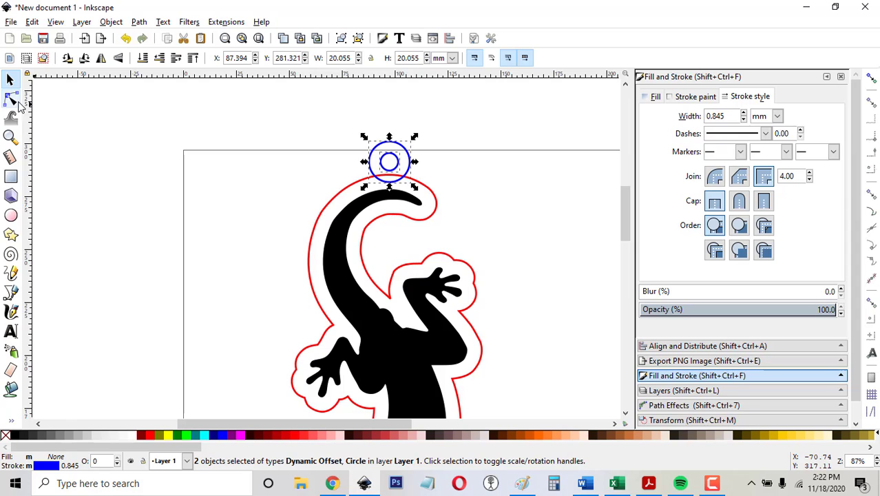
- Union the outer circle with the gecko's red cut outline
click(10, 99)
click(444, 182)
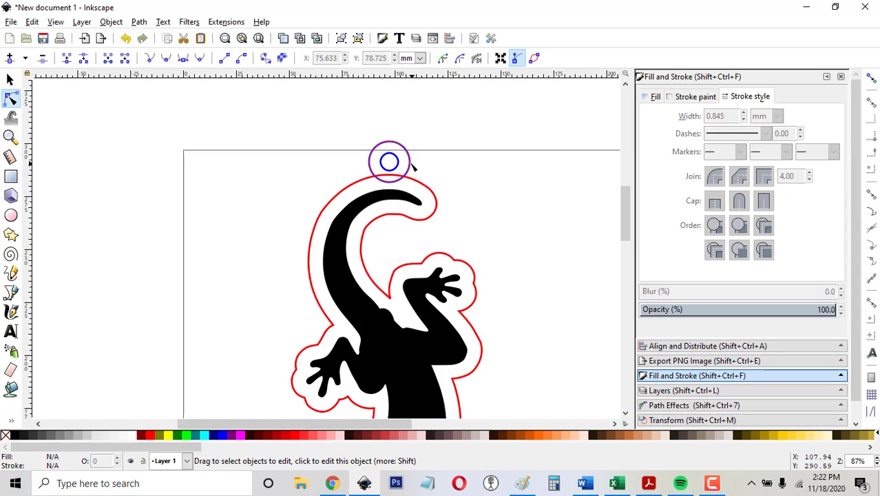
click(410, 165)
shift+click(432, 191)
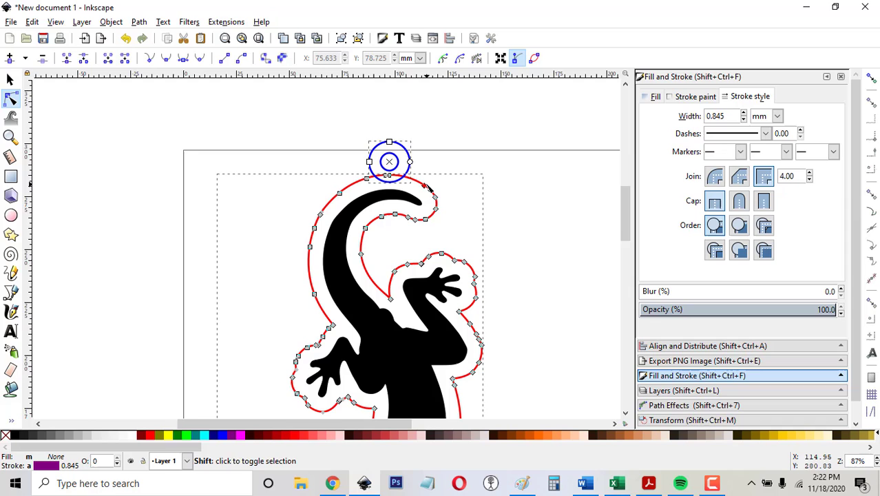
click(139, 21)
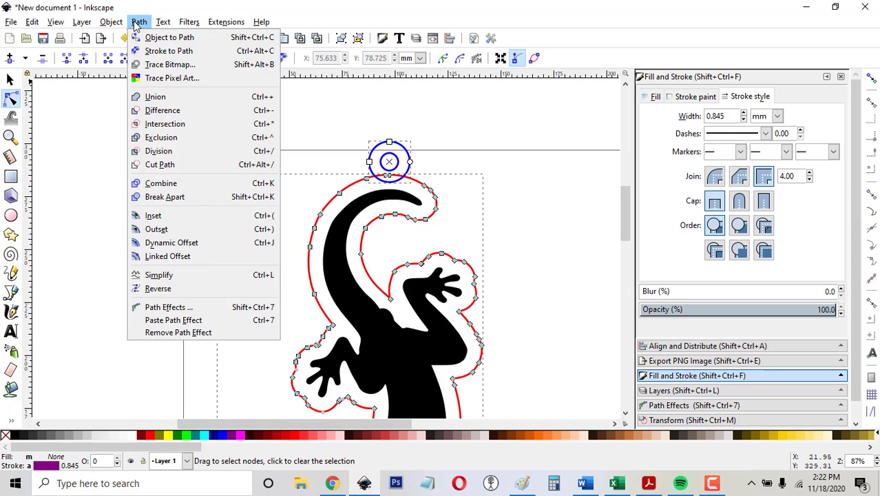
click(152, 94)
key(Escape)
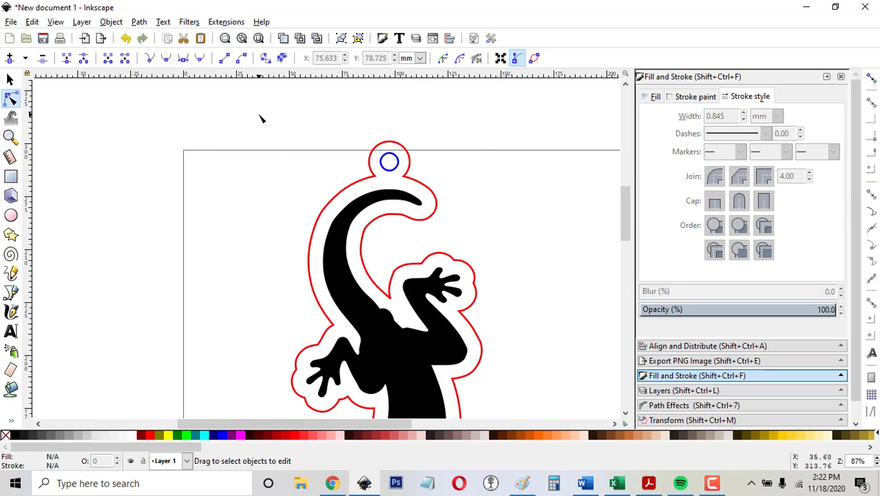
- Cut the small inner circle out of the outline with Path > Exclusion to form the hanging hole
click(398, 164)
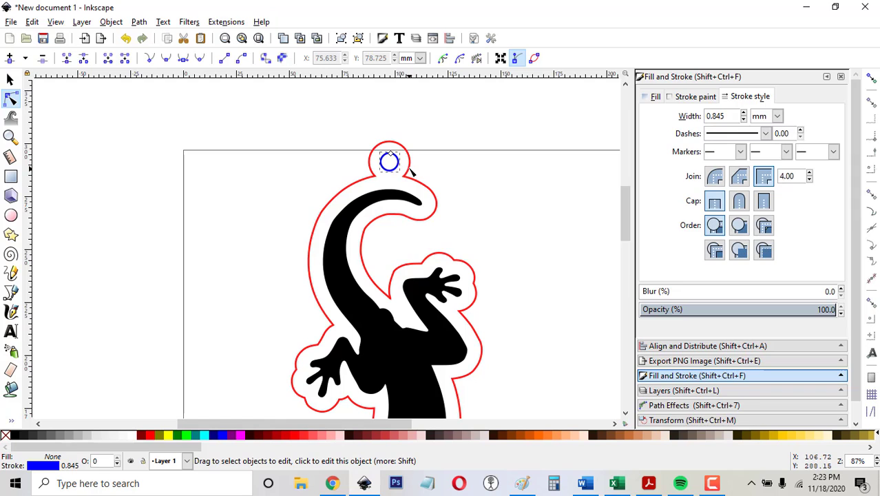
shift+click(411, 172)
click(139, 22)
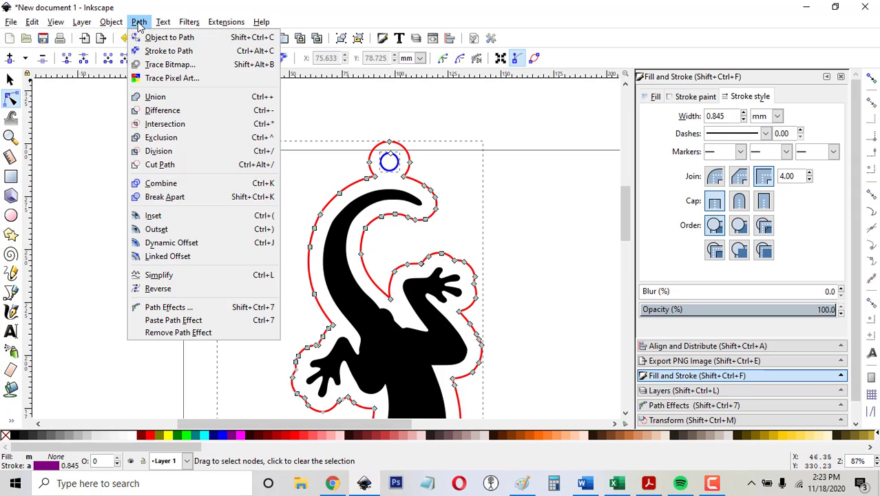
click(161, 137)
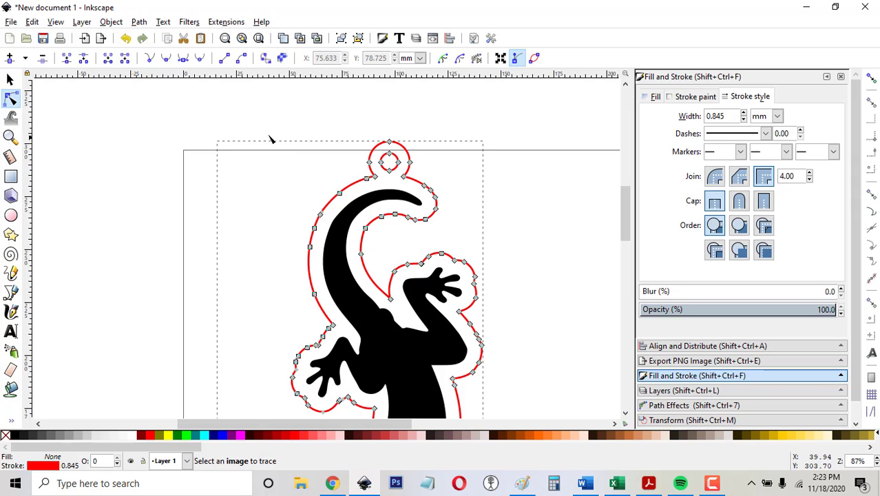
click(403, 159)
drag(623, 201, 623, 258)
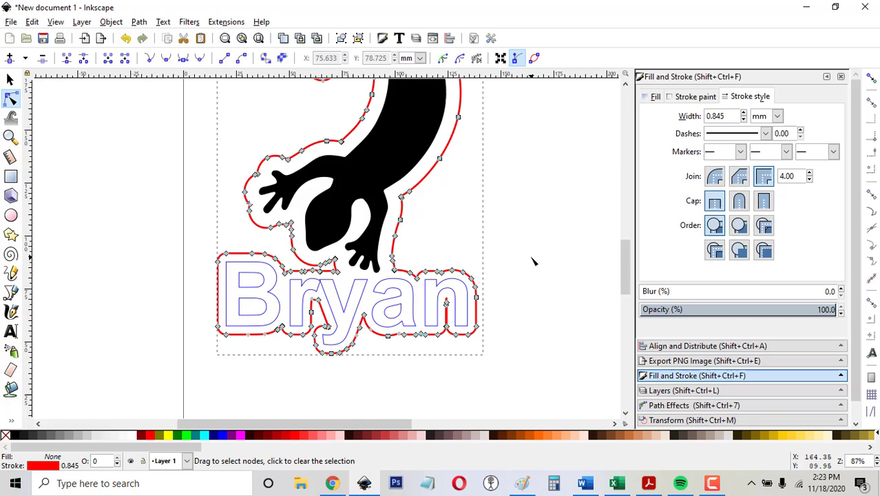
- Upload the keychain file from the Desktop to the Glowforge App and shift it right and down on the bed
key(alt+Tab)
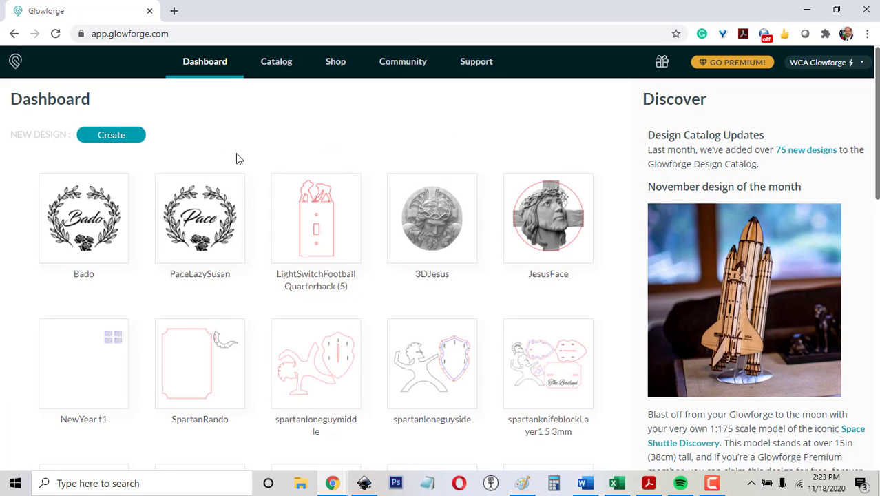
click(113, 135)
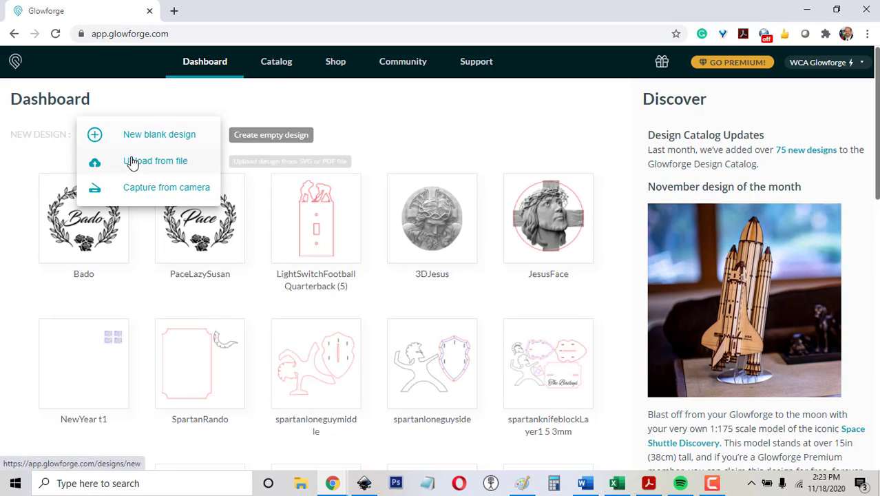
click(141, 162)
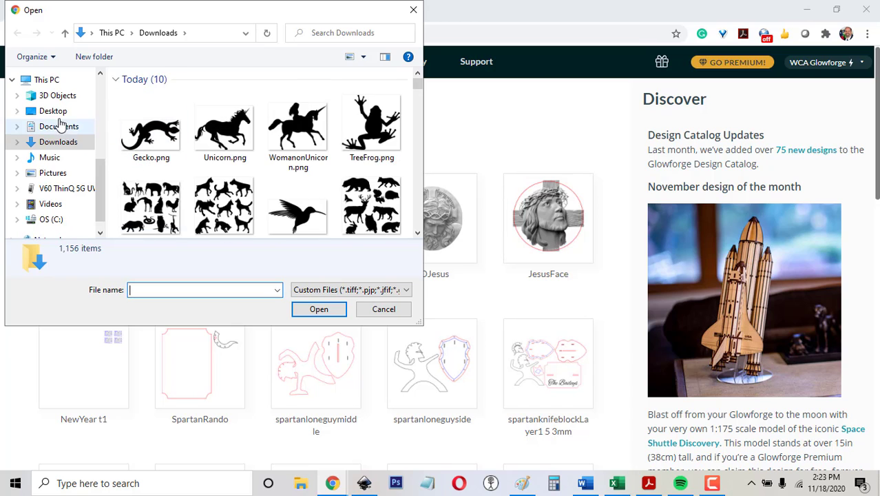
click(55, 111)
scroll(228, 149, down, 4)
double_click(225, 146)
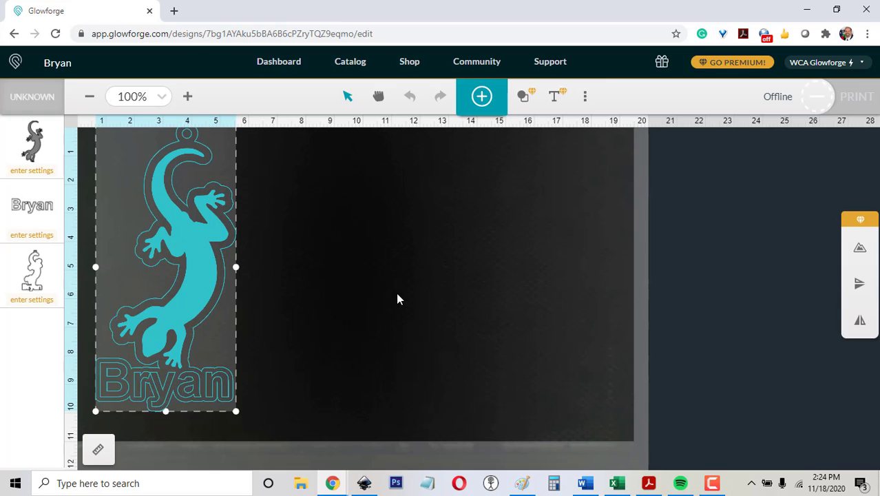
drag(199, 229, 270, 257)
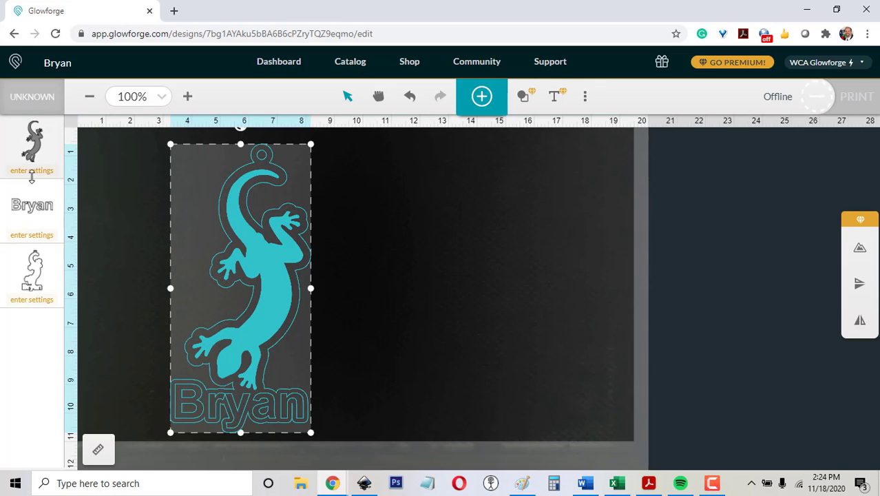
- Choose Thick Draftboard and engrave the gecko with Draft Graphic at speed 1000, power 73
click(32, 100)
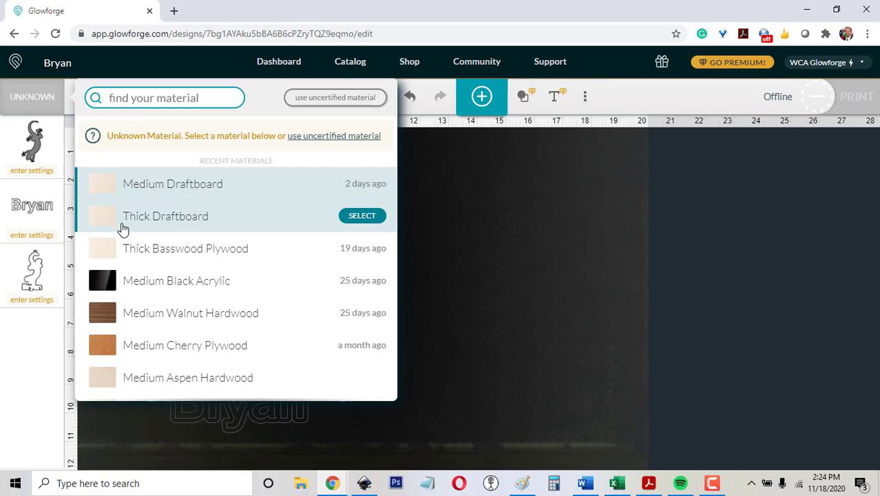
click(143, 218)
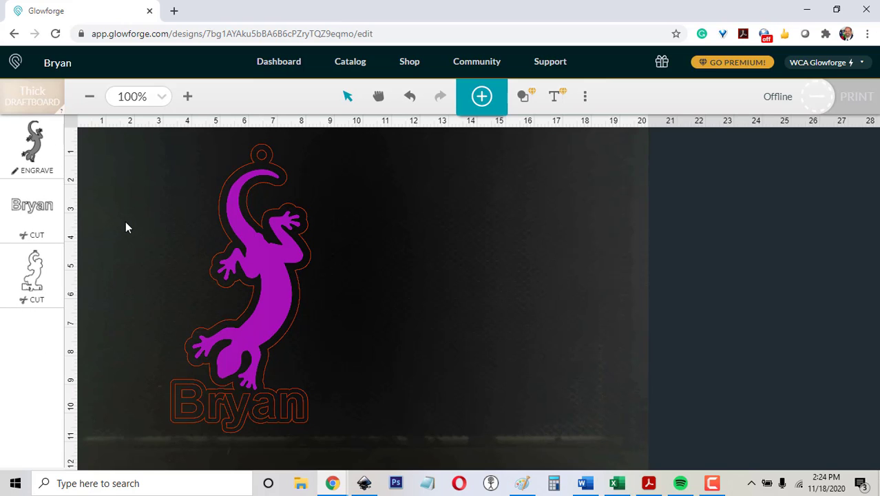
click(43, 146)
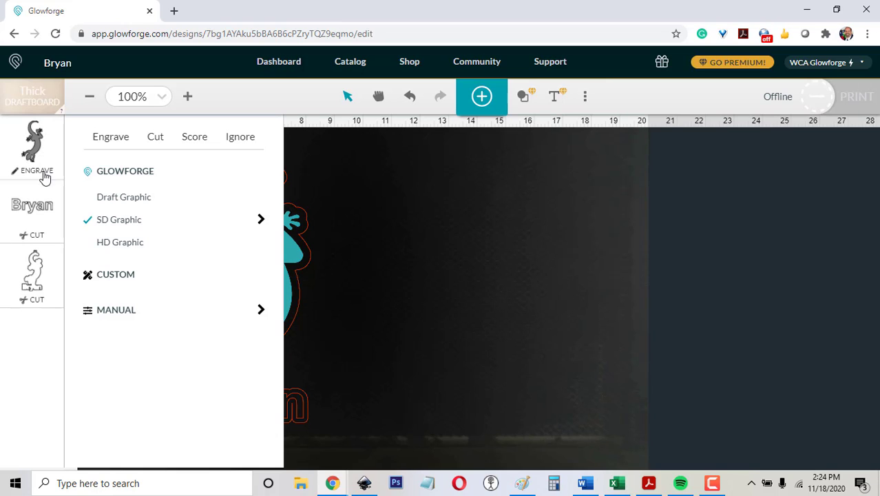
click(139, 200)
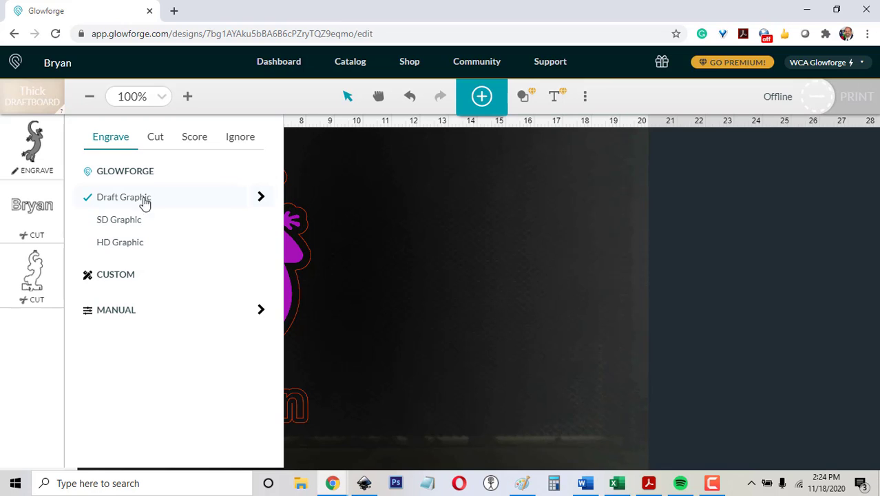
click(261, 201)
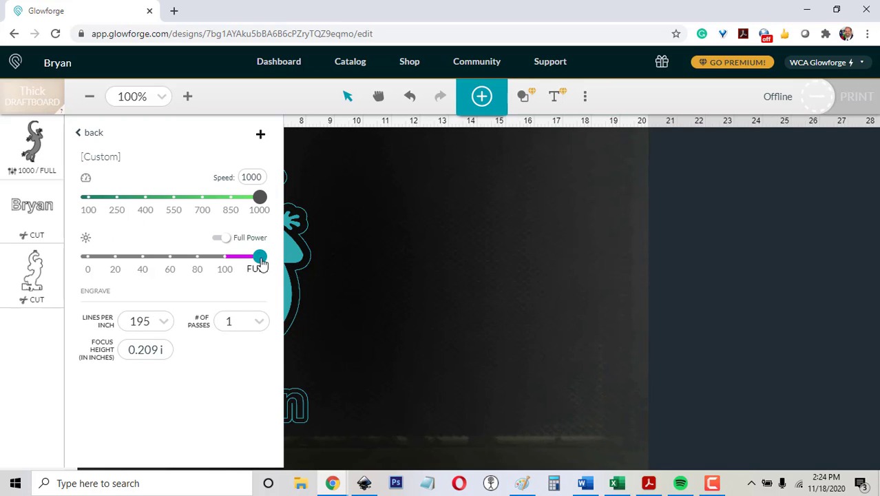
drag(197, 264, 191, 265)
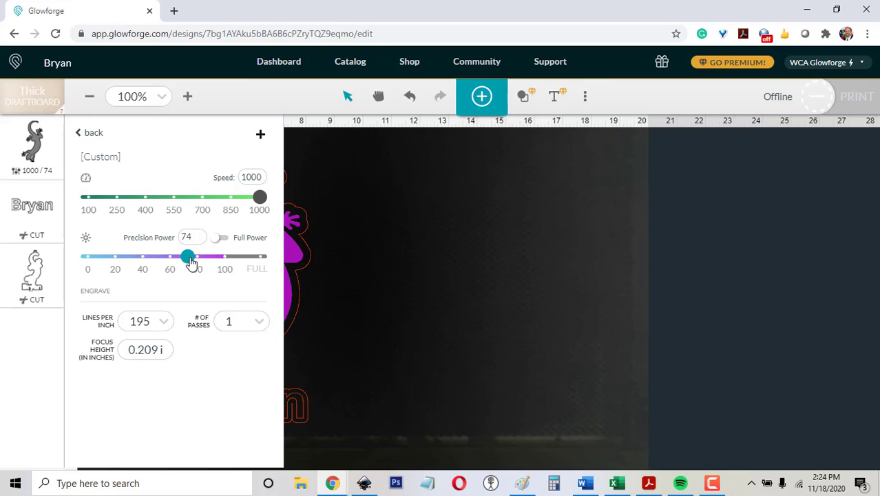
click(386, 241)
- Set the name step to Score
click(35, 210)
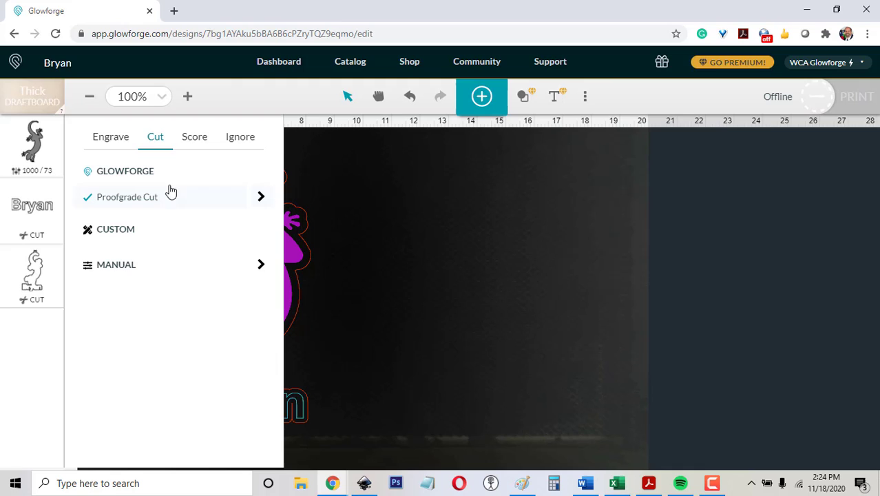
click(199, 141)
click(368, 211)
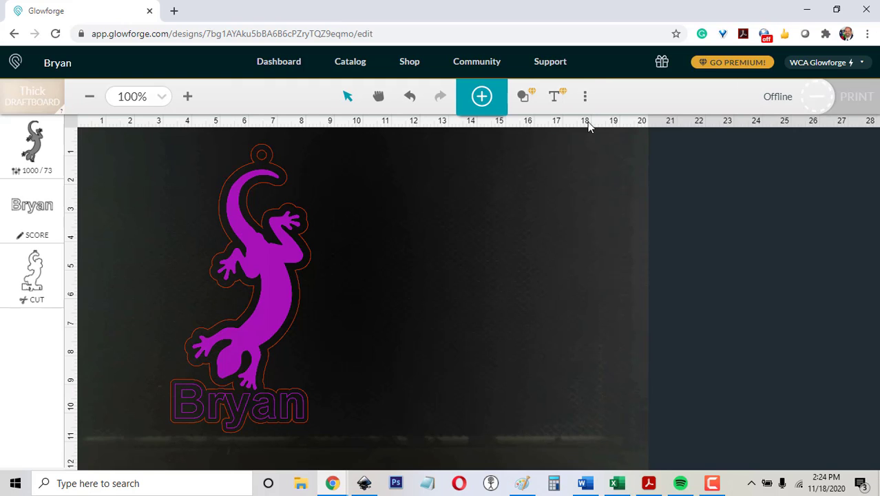
- Open the three-dot More menu in the toolbar
click(585, 97)
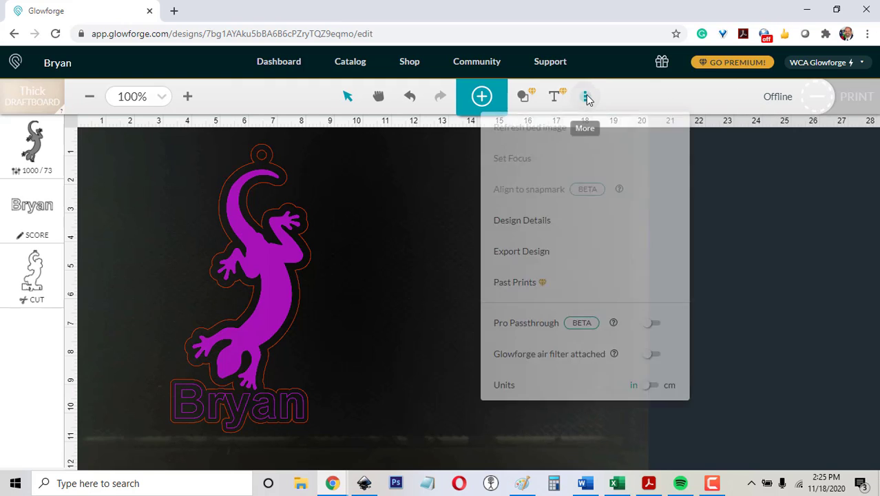